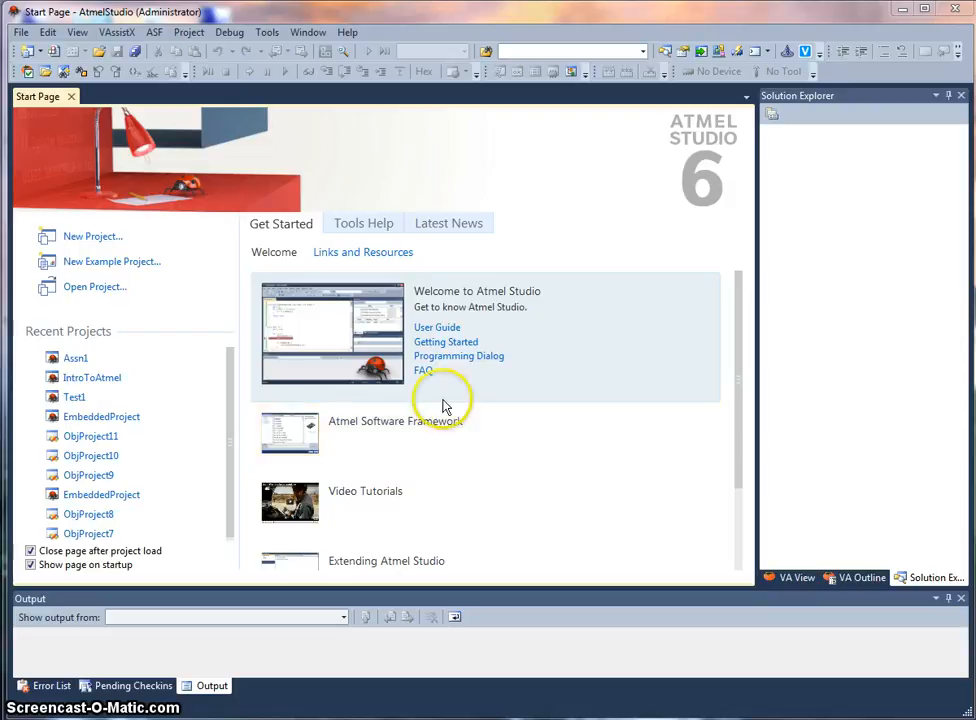
Step: Start a new project and set its location to a new folder named JonnyAtmel on Data (D:)
{"action": "left_click", "coordinate": [80, 244]}
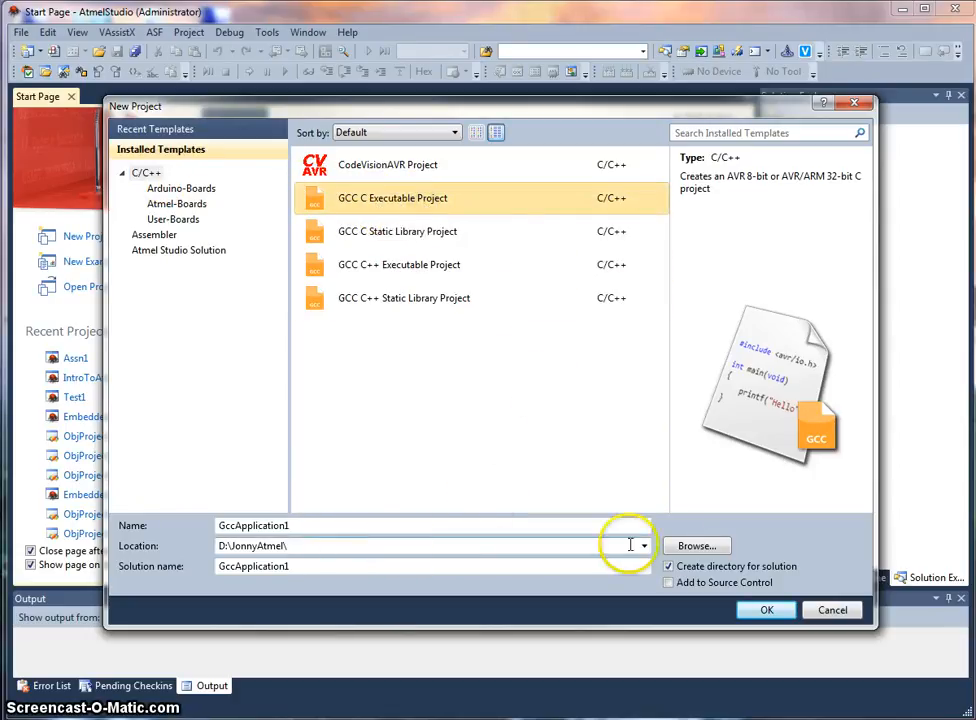
{"action": "left_click", "coordinate": [680, 546]}
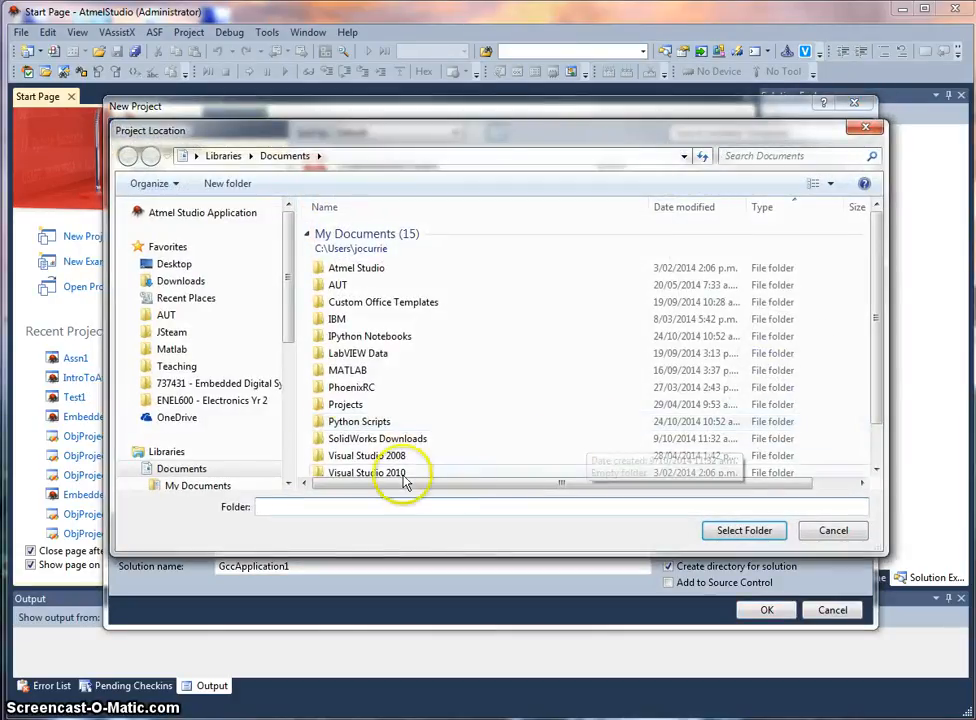
{"action": "left_click_drag", "start_coordinate": [290, 338], "coordinate": [291, 421]}
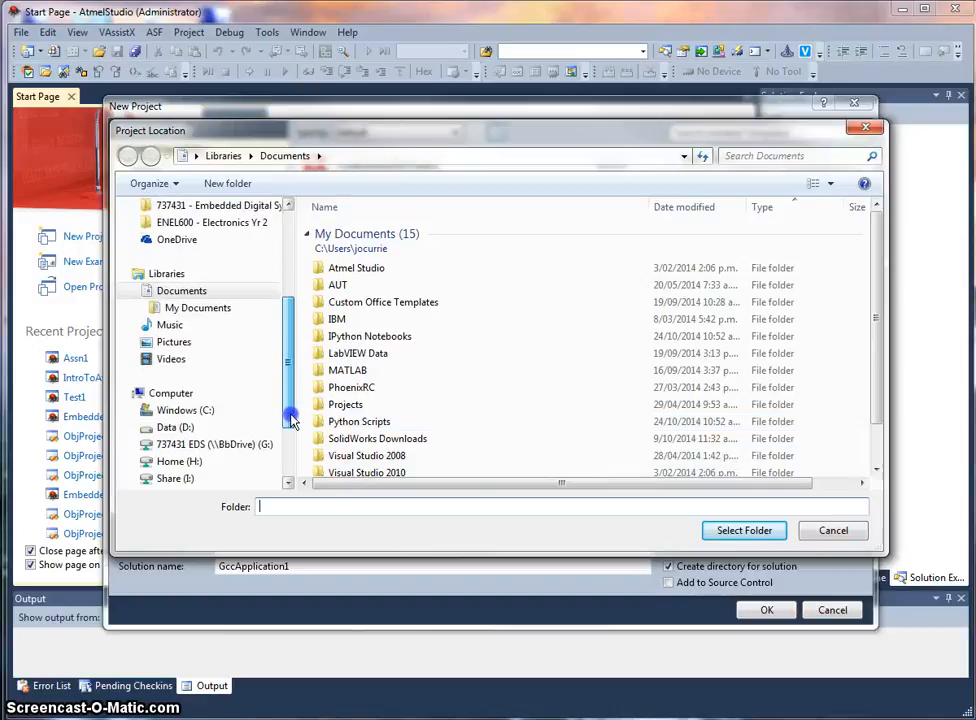
{"action": "left_click", "coordinate": [222, 428]}
{"action": "left_click", "coordinate": [227, 183]}
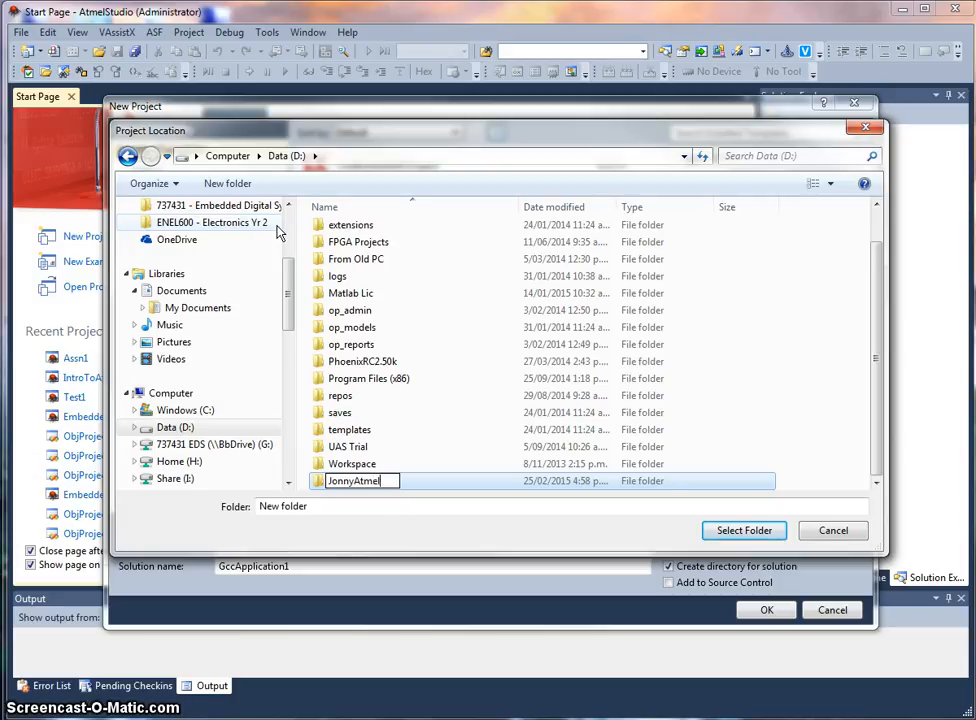
{"action": "key", "text": "Return"}
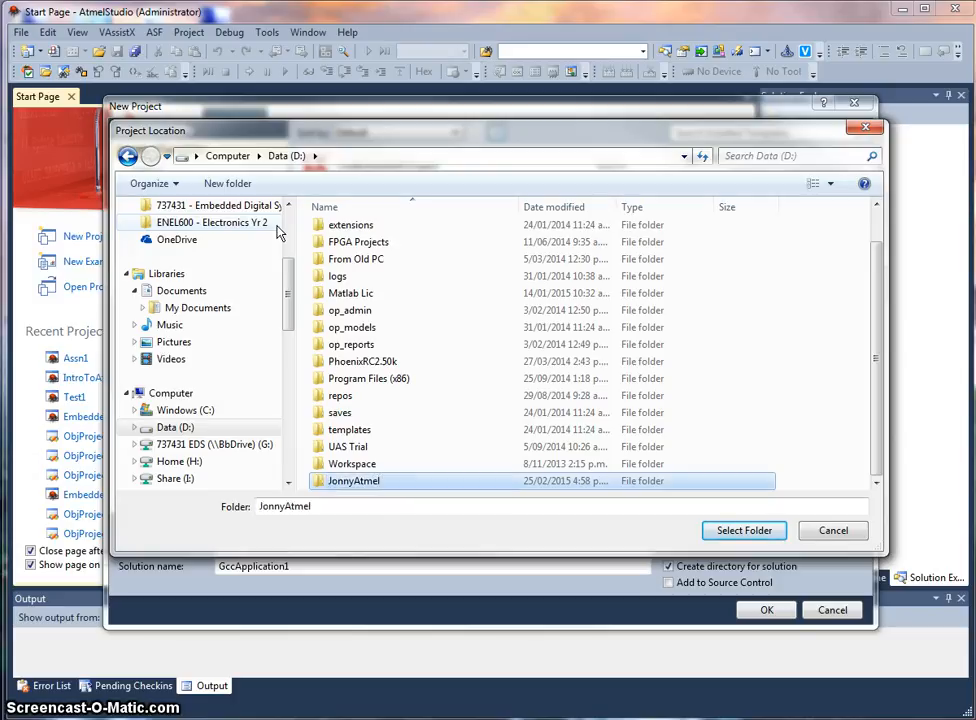
{"action": "key", "text": "Return"}
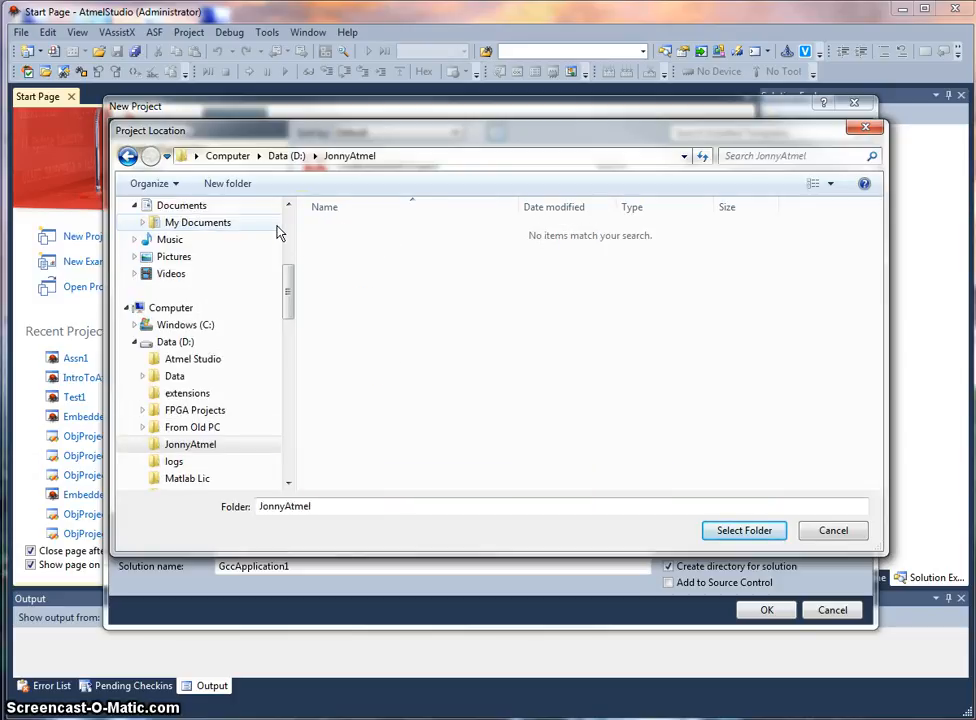
{"action": "left_click", "coordinate": [744, 531]}
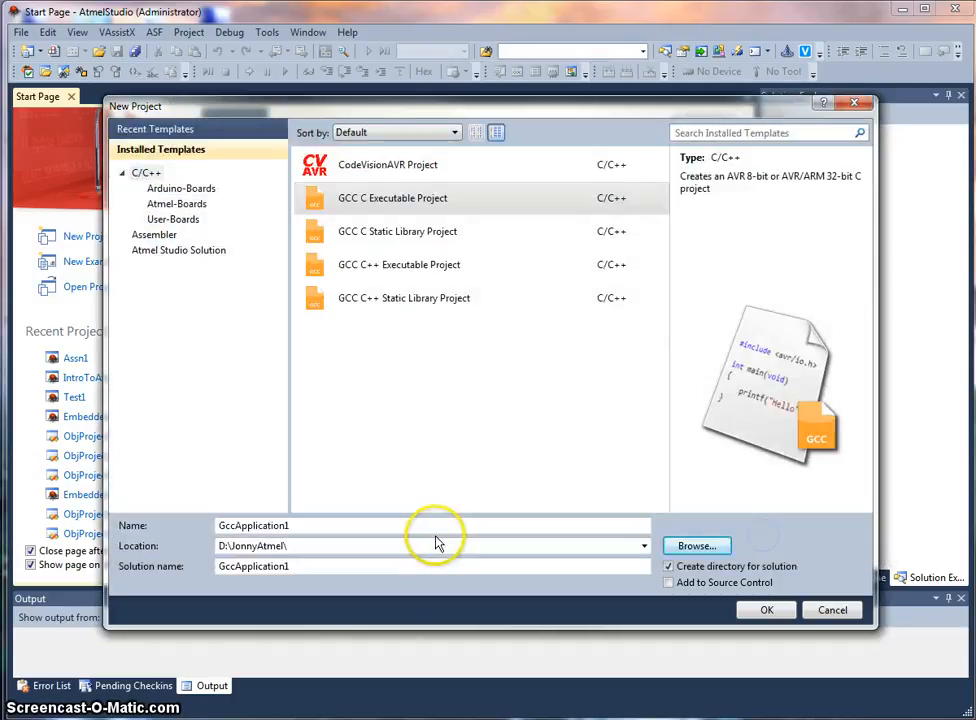
Step: Name the GCC C Executable Project IntroToAtmelStudio and create it
{"action": "left_click", "coordinate": [268, 526]}
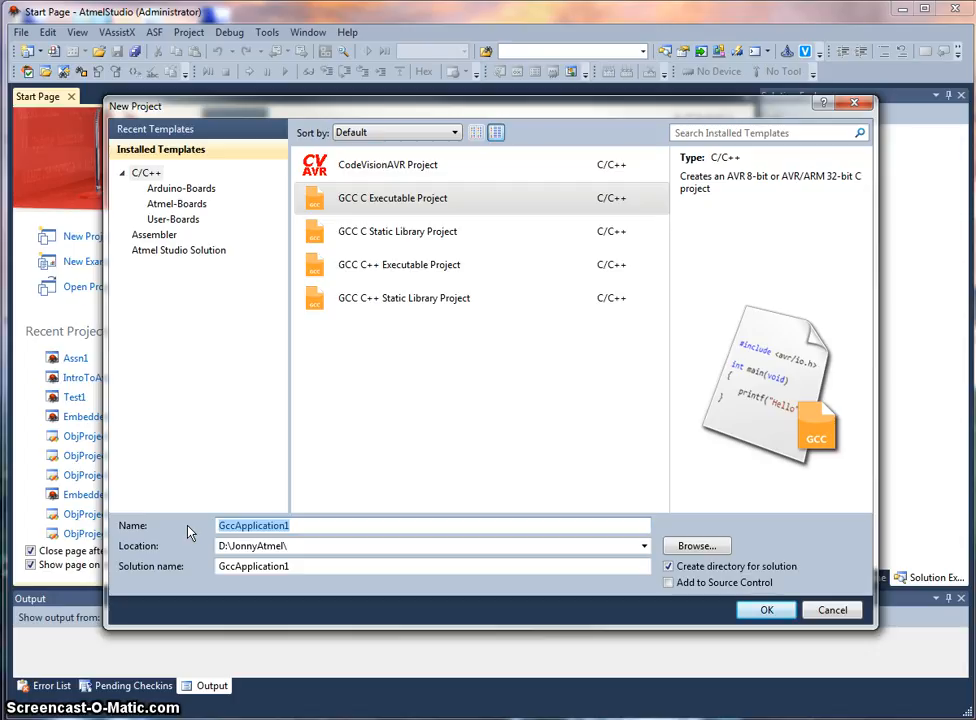
{"action": "type", "text": "IntroTo"}
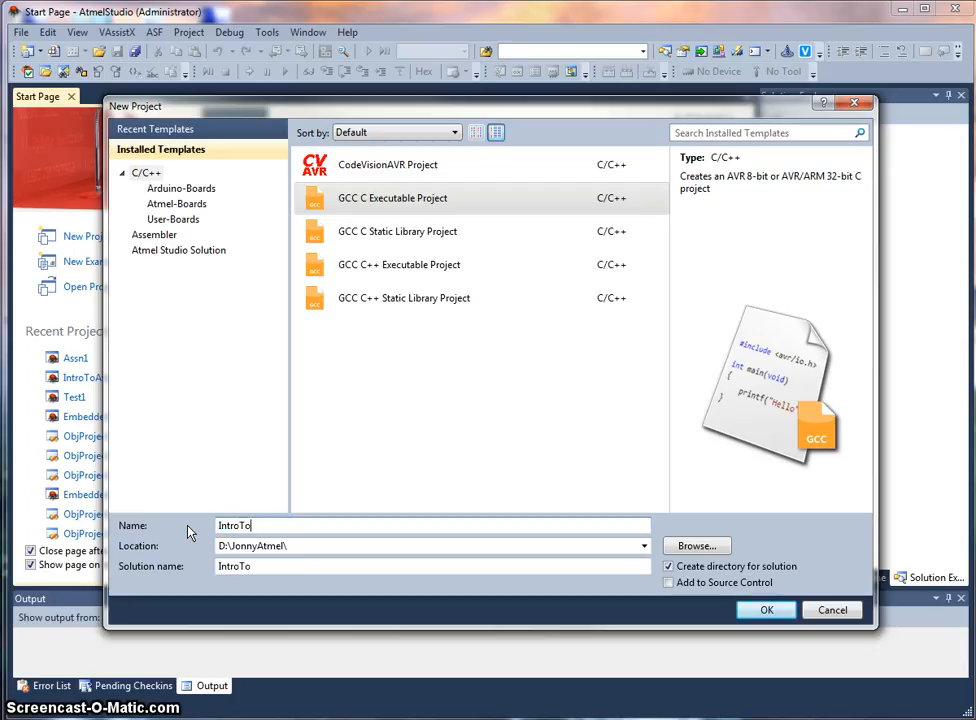
{"action": "type", "text": "AtmelStudio"}
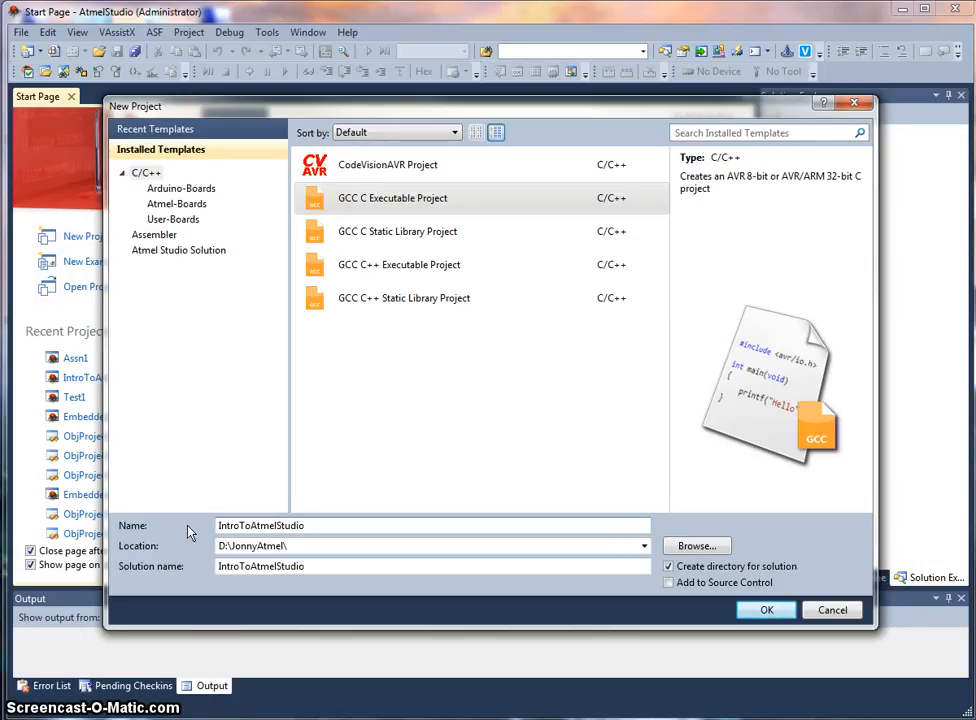
{"action": "left_click", "coordinate": [767, 611]}
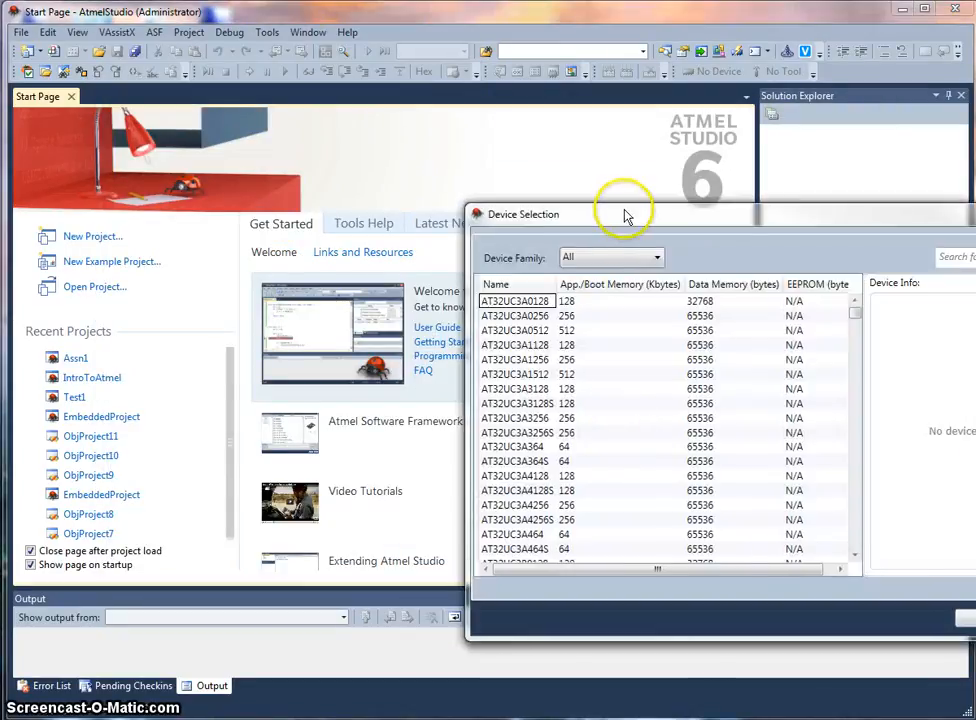
Step: Choose the megaAVR, 8-bit family and select the AT90USB1287 as the project's device
{"action": "left_click_drag", "start_coordinate": [625, 215], "coordinate": [317, 161]}
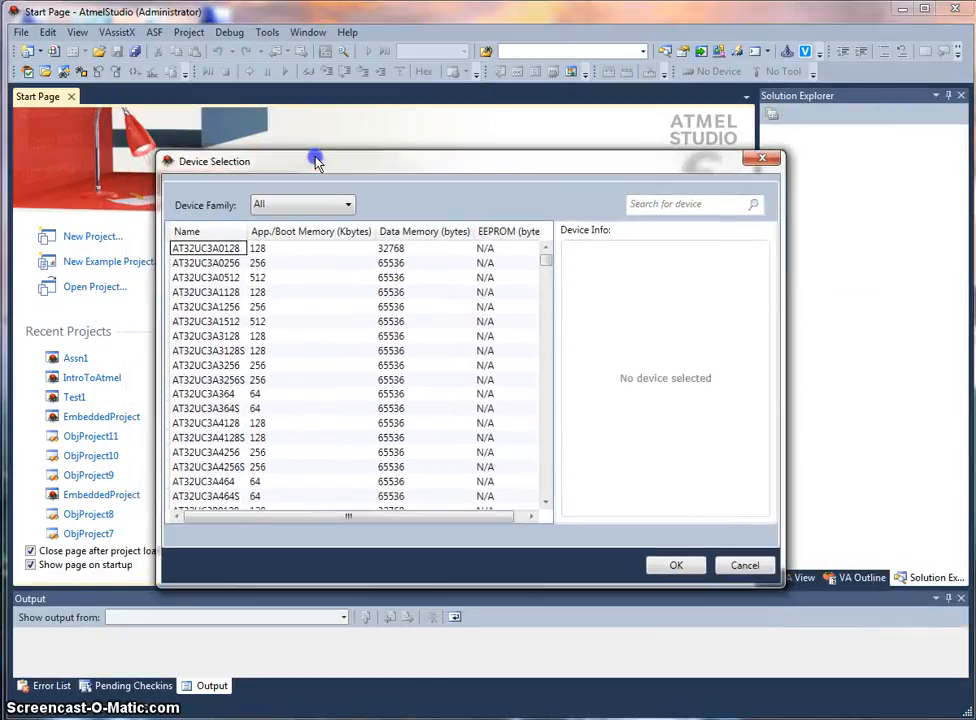
{"action": "left_click", "coordinate": [306, 207]}
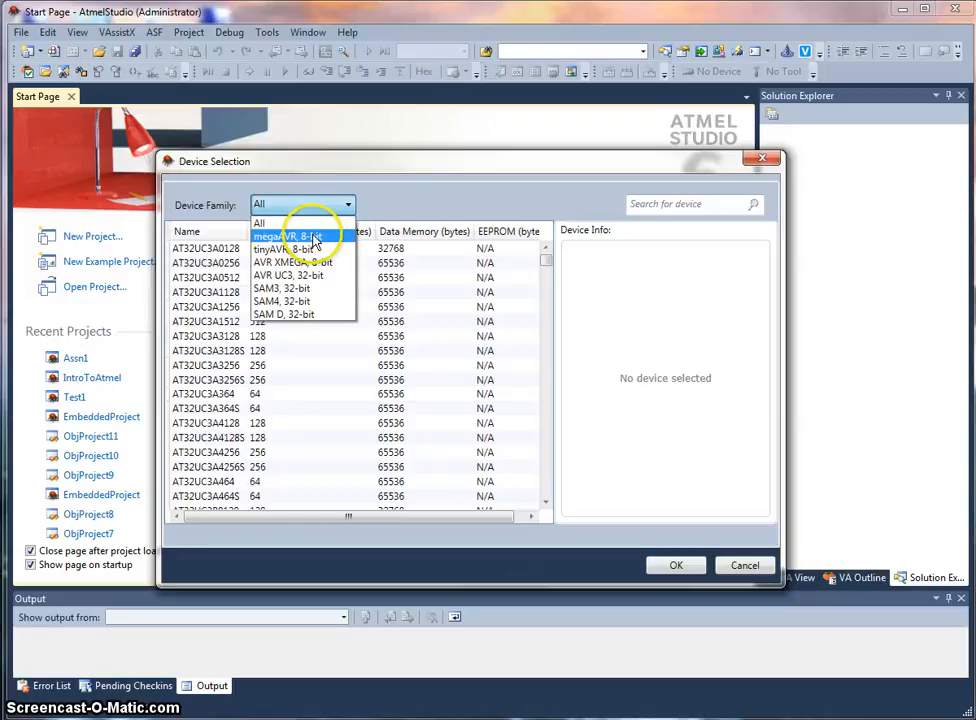
{"action": "left_click", "coordinate": [314, 238]}
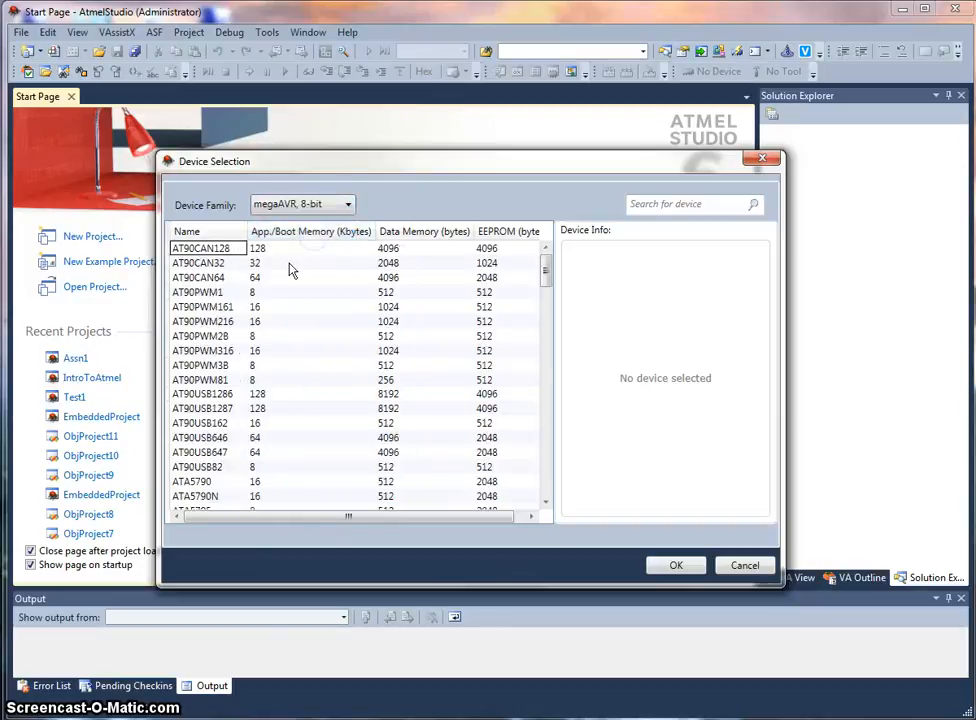
{"action": "left_click", "coordinate": [205, 408]}
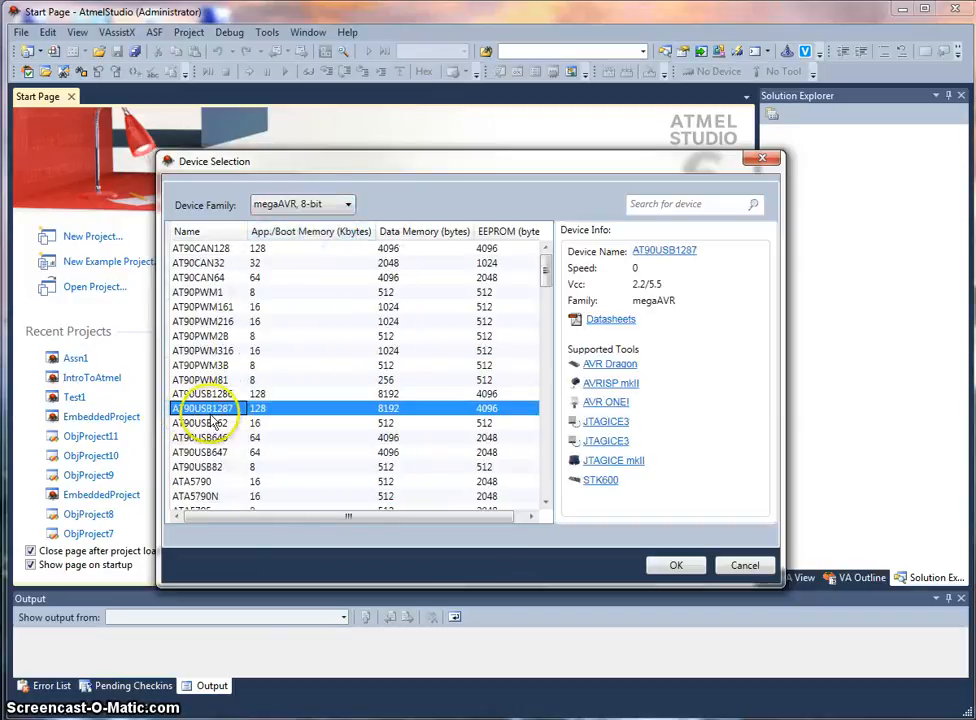
{"action": "left_click", "coordinate": [674, 567]}
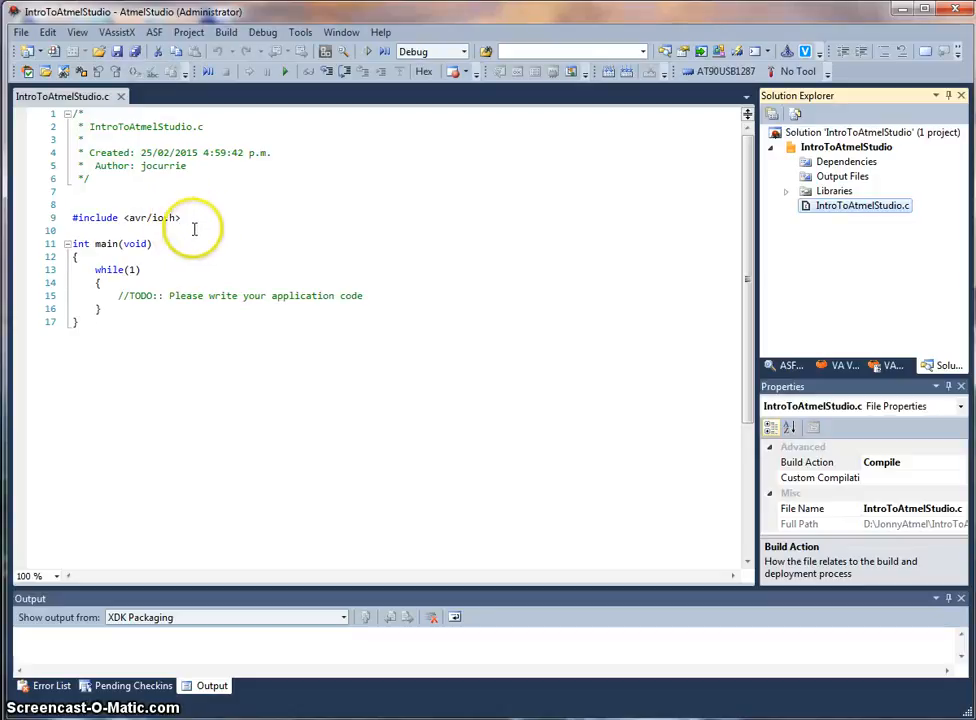
Step: Open the project's properties and select the AVR Dragon as the debugger/programmer on the Tool page
{"action": "right_click", "coordinate": [818, 150]}
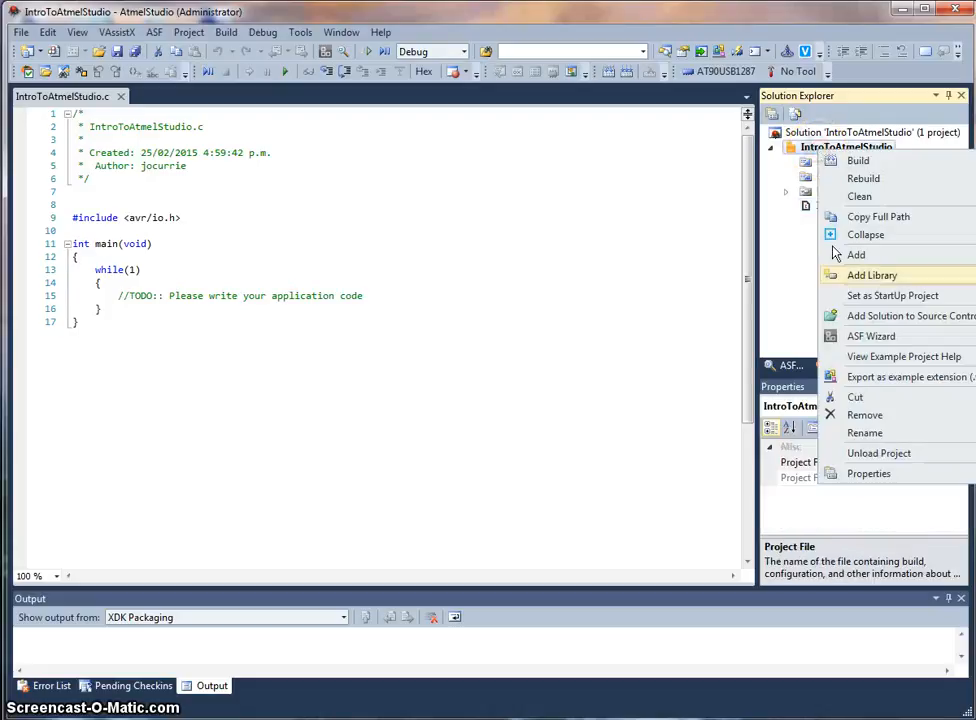
{"action": "left_click", "coordinate": [868, 474]}
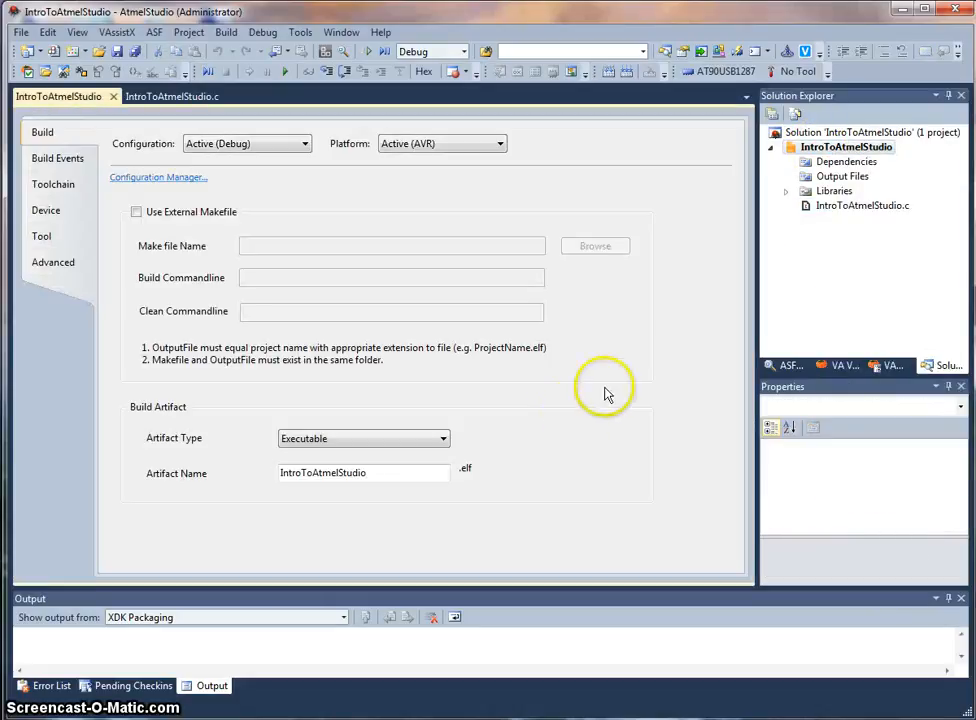
{"action": "right_click", "coordinate": [818, 152]}
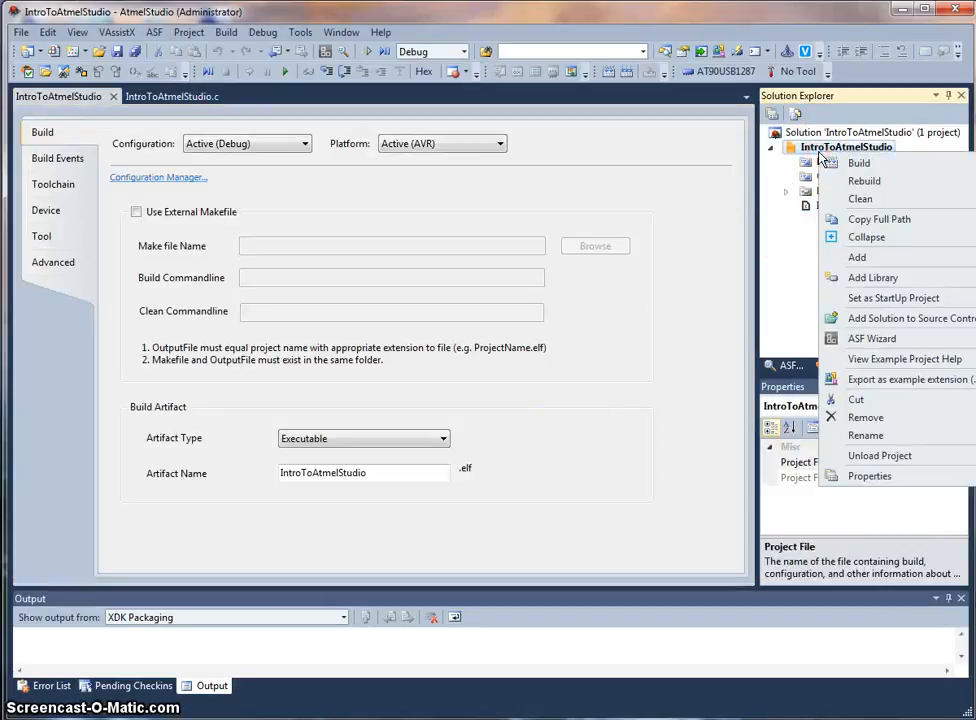
{"action": "left_click", "coordinate": [858, 477]}
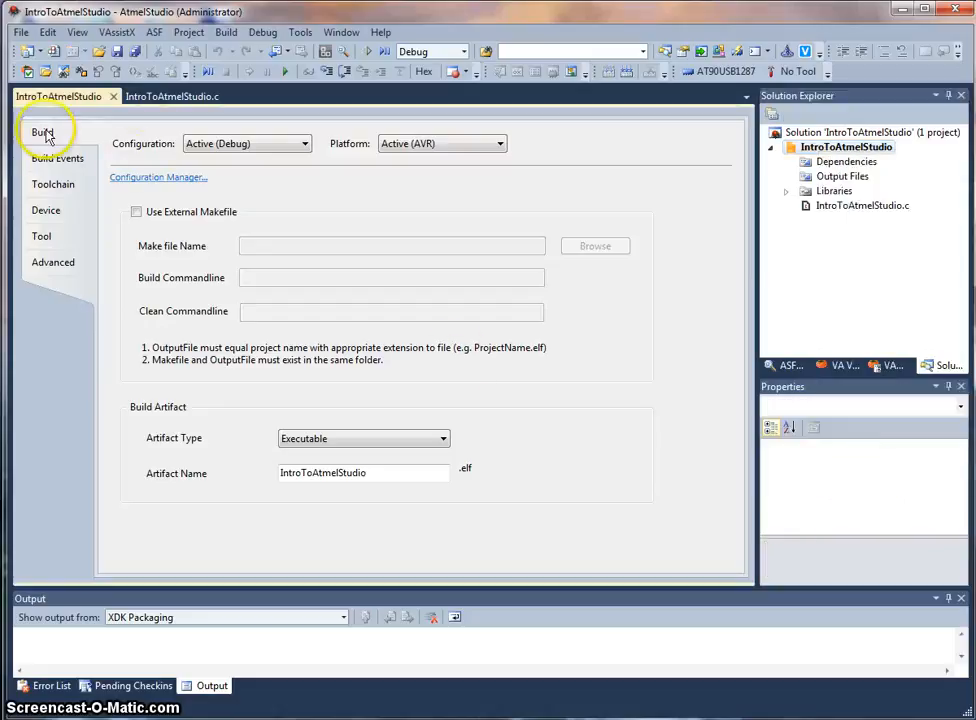
{"action": "left_click", "coordinate": [66, 244]}
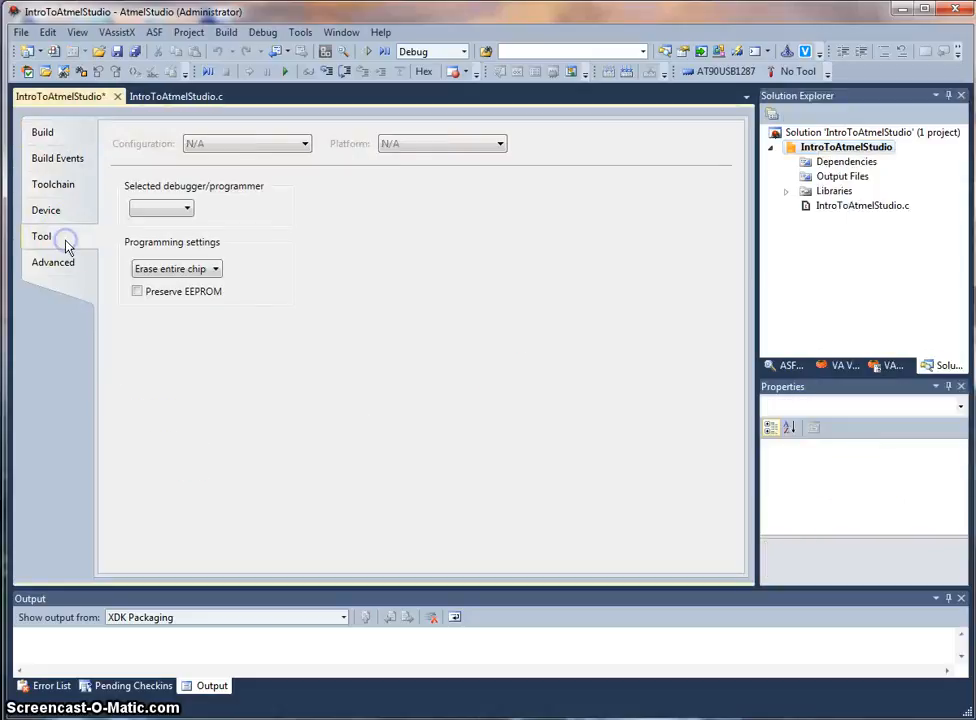
{"action": "left_click", "coordinate": [187, 210]}
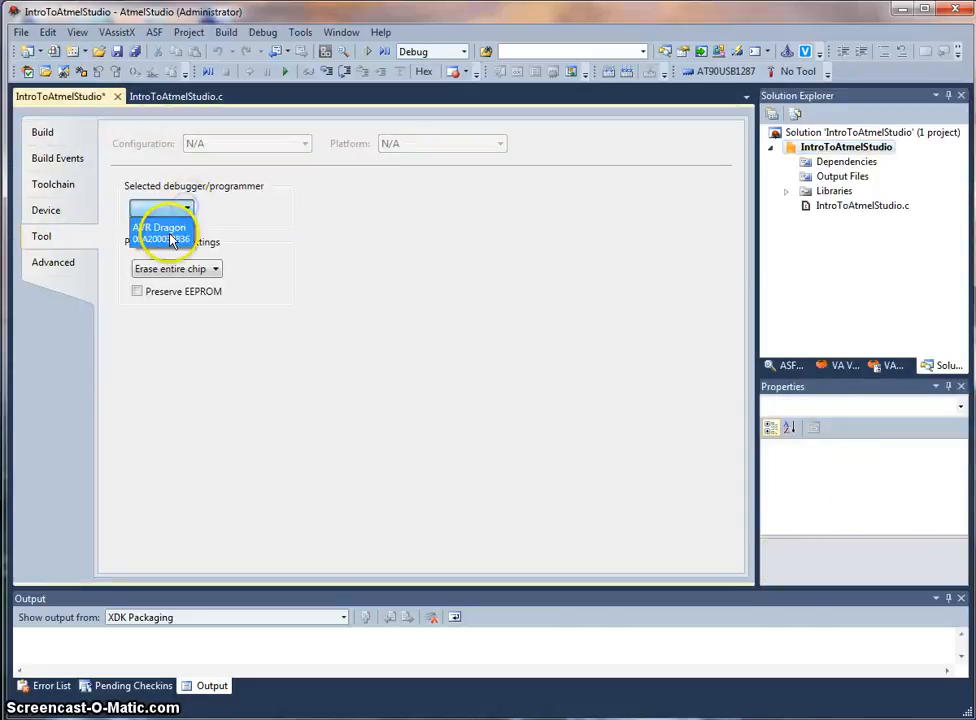
{"action": "left_click", "coordinate": [172, 240]}
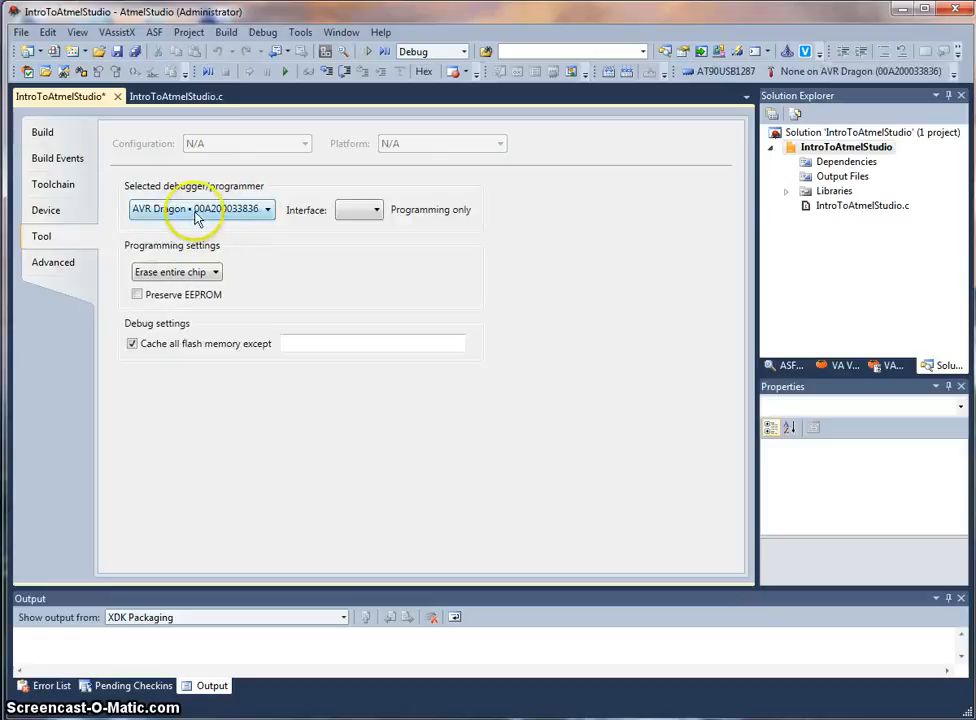
Step: Set the programming interface to JTAG and save the project settings
{"action": "left_click", "coordinate": [356, 211]}
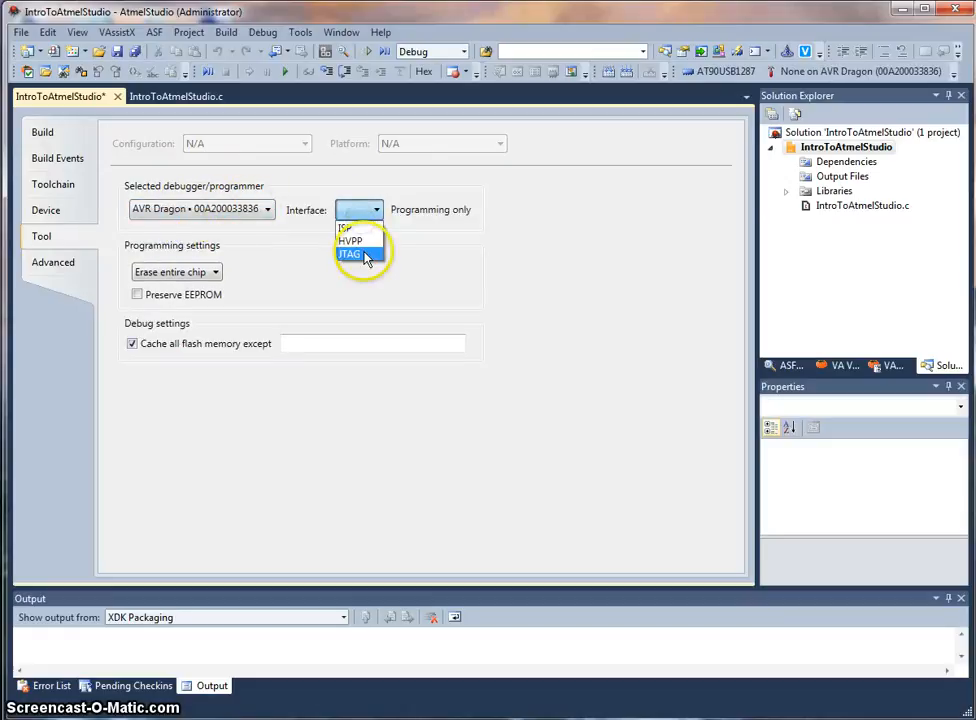
{"action": "left_click", "coordinate": [365, 256]}
{"action": "left_click", "coordinate": [117, 52]}
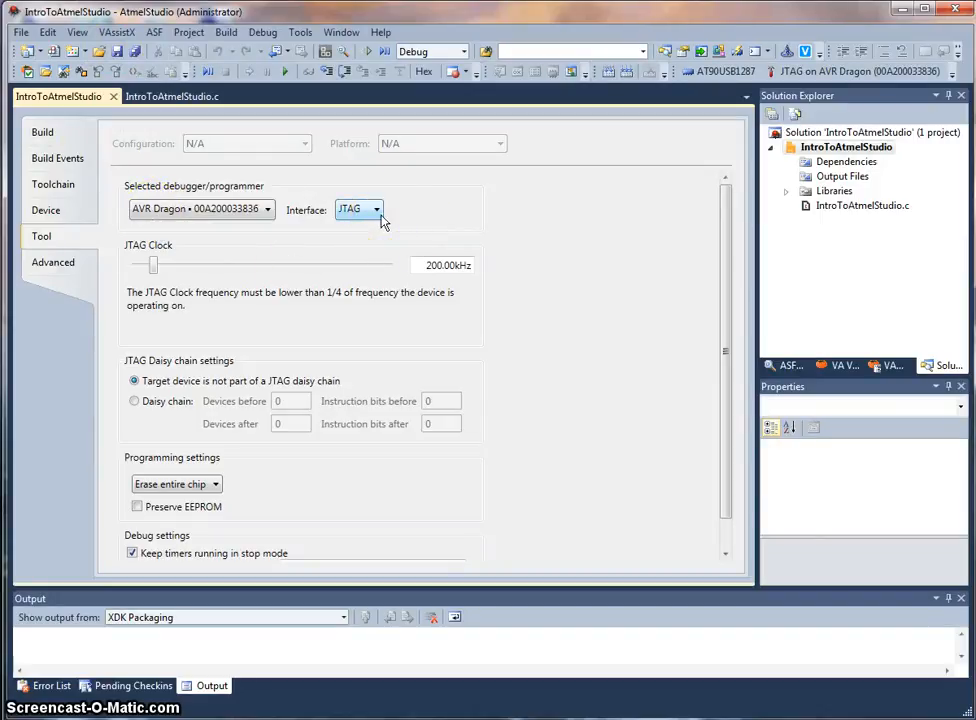
{"action": "left_click", "coordinate": [306, 198]}
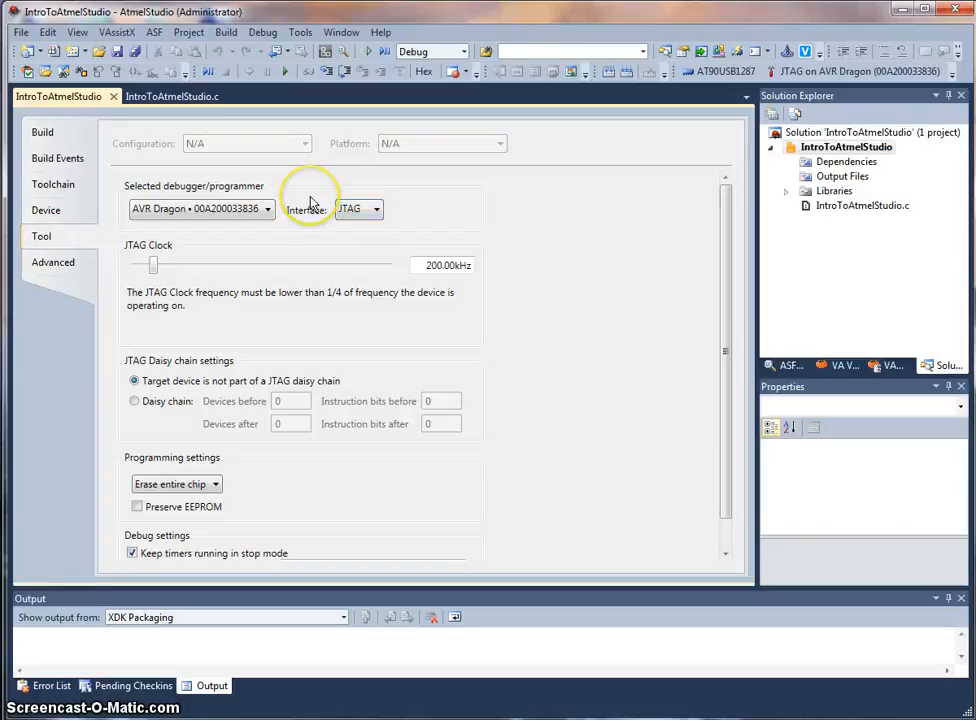
Step: Open Windows Explorer and browse Copy (K:) into WELLESLEY COPY > DESIGN & CREATIVE TECHNOLOGIES
{"action": "key", "text": "super+e"}
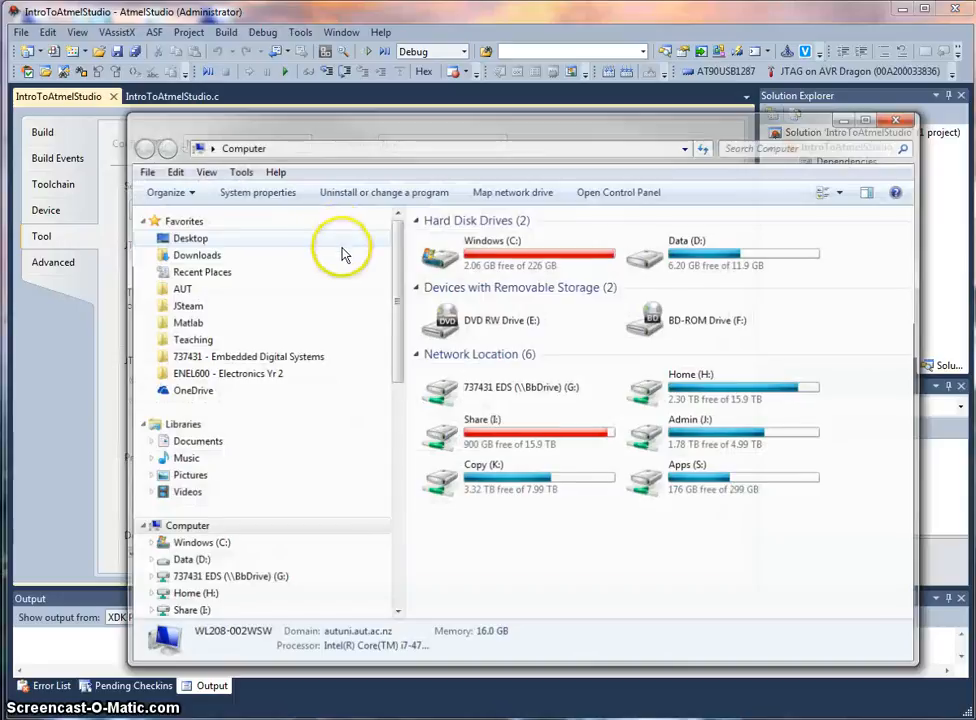
{"action": "left_click_drag", "start_coordinate": [410, 129], "coordinate": [359, 74]}
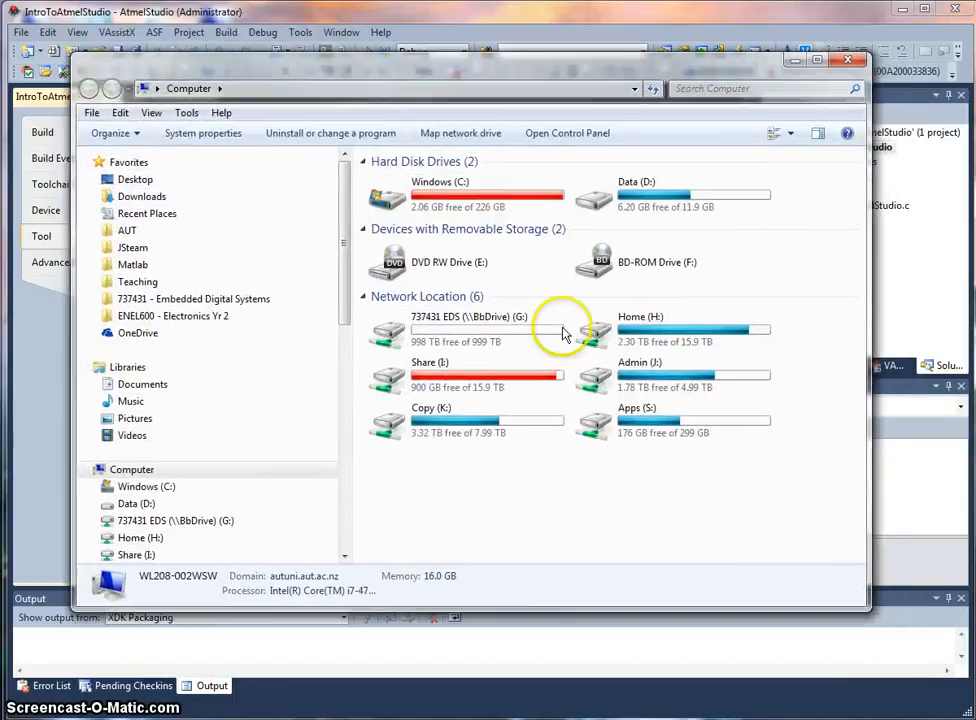
{"action": "double_click", "coordinate": [503, 420]}
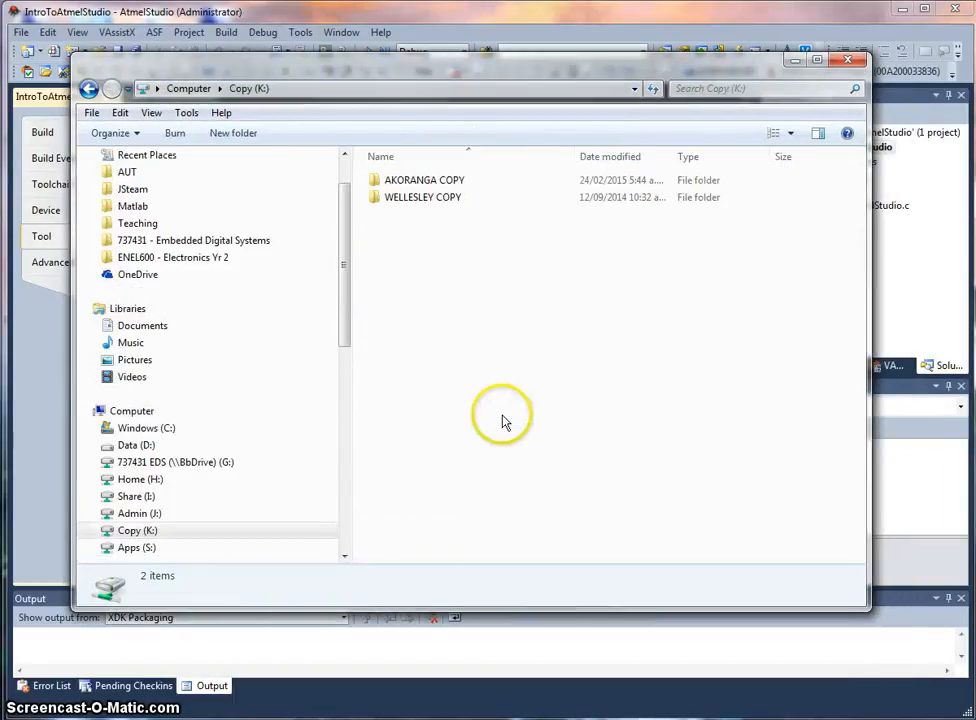
{"action": "double_click", "coordinate": [447, 199]}
{"action": "left_click", "coordinate": [453, 217]}
{"action": "double_click", "coordinate": [453, 220]}
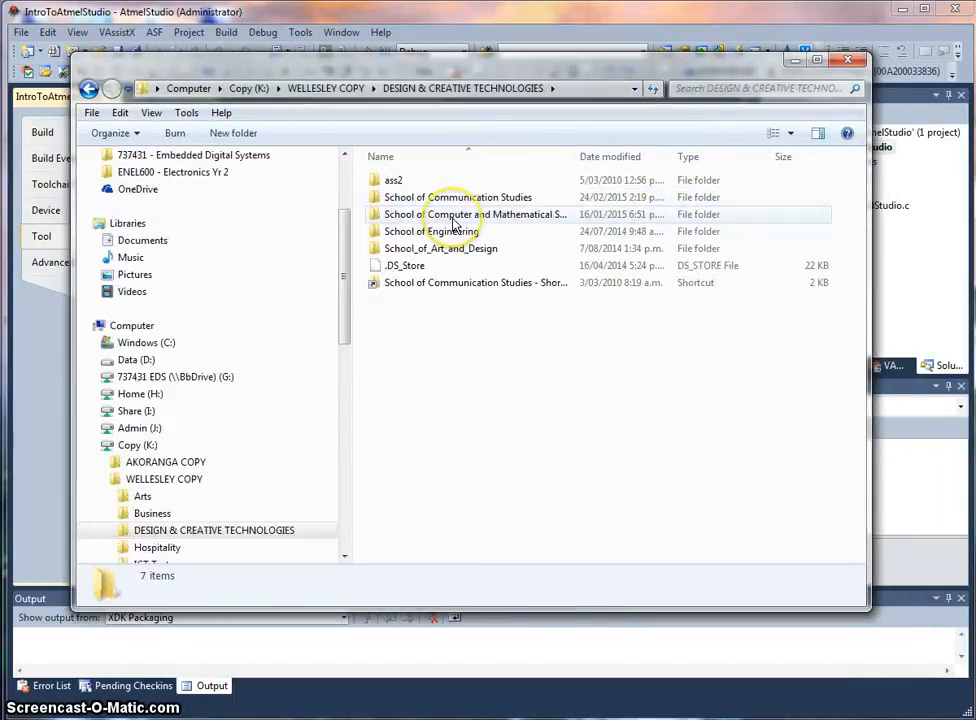
Step: Navigate through School of Engineering, Electrical & Electronic Engineering, Resources and AtmelStudioLibraries into the Brd111007 folder
{"action": "double_click", "coordinate": [450, 232]}
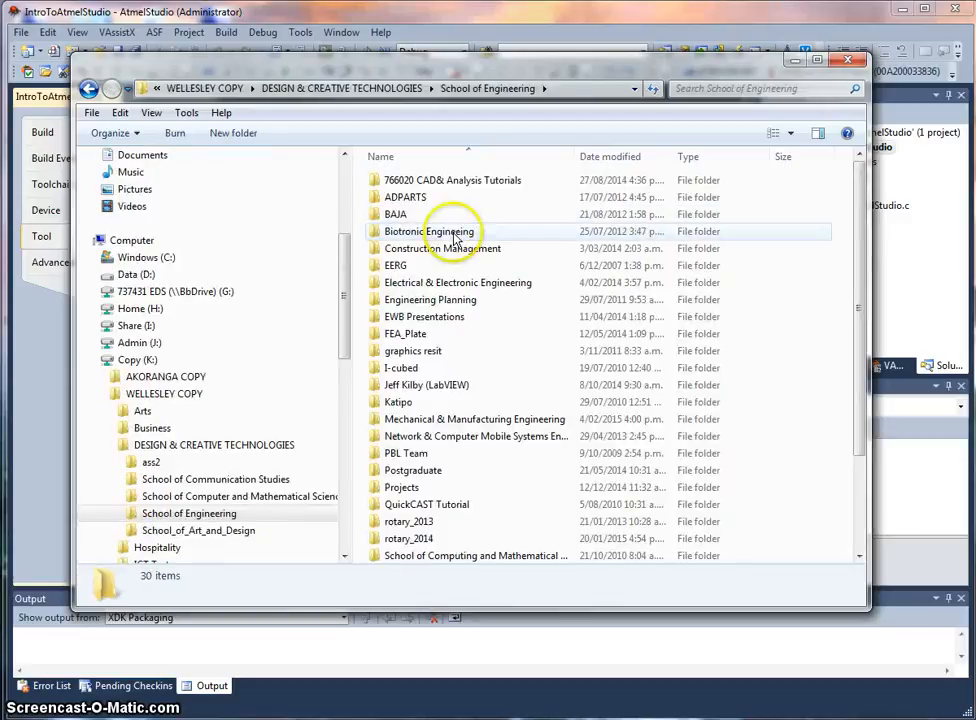
{"action": "double_click", "coordinate": [456, 285]}
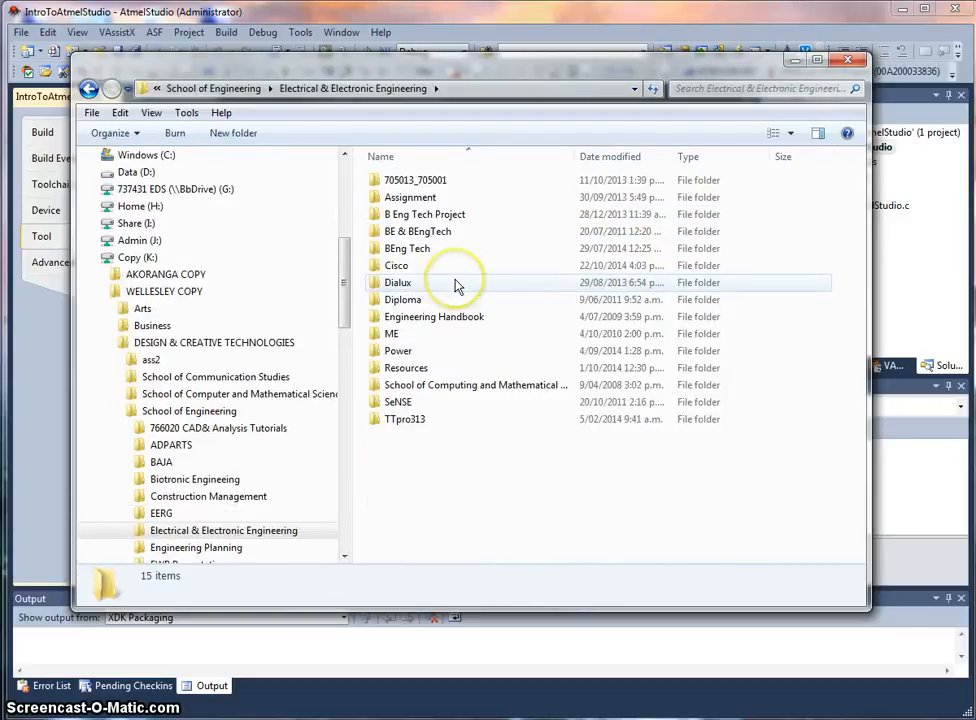
{"action": "left_click", "coordinate": [461, 370]}
{"action": "double_click", "coordinate": [461, 370]}
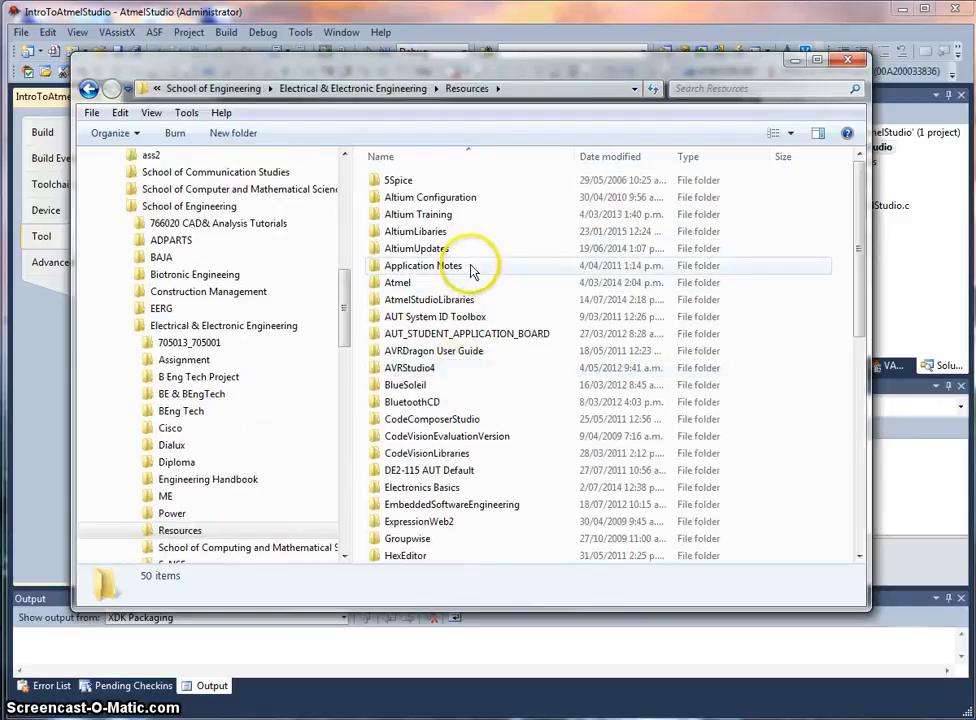
{"action": "double_click", "coordinate": [473, 302]}
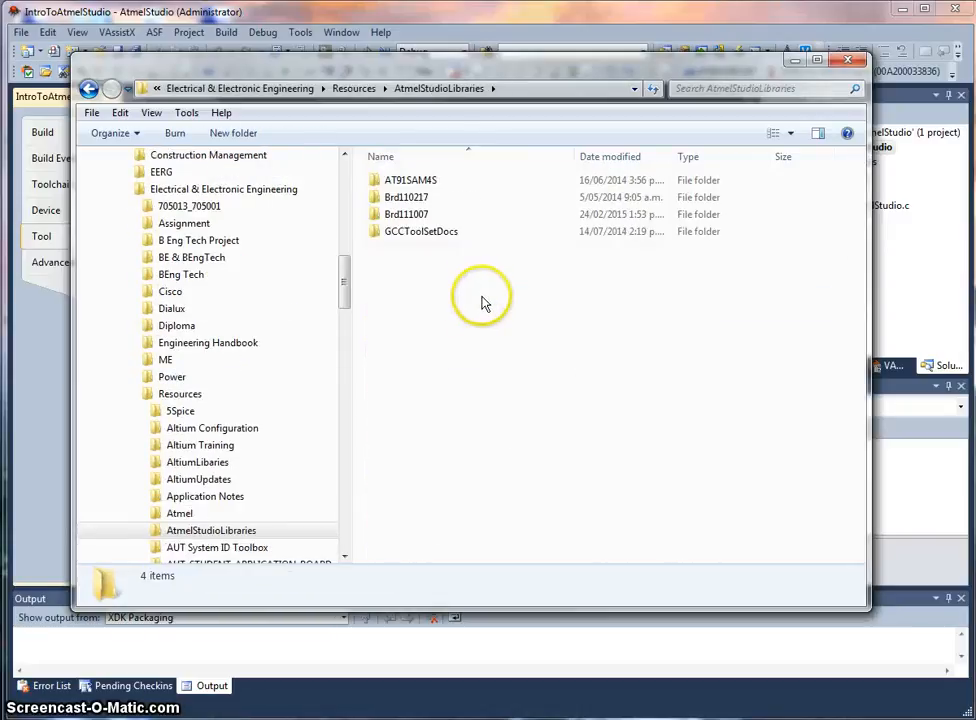
{"action": "double_click", "coordinate": [428, 222]}
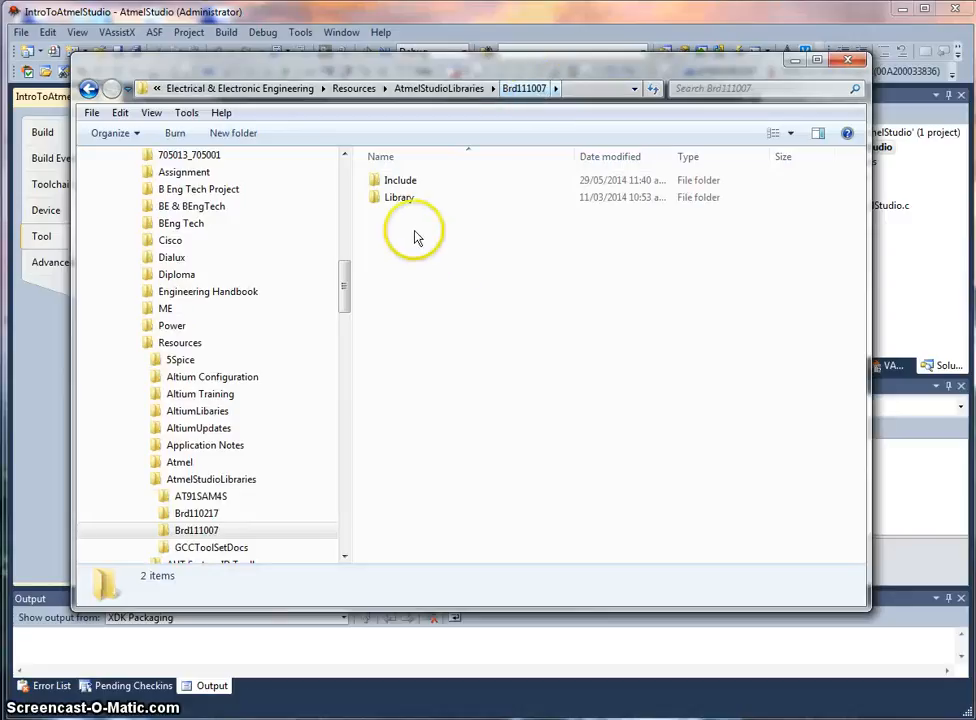
Step: Copy both the Include and Library folders from the Brd111007 folder
{"action": "left_click_drag", "start_coordinate": [420, 233], "coordinate": [414, 181]}
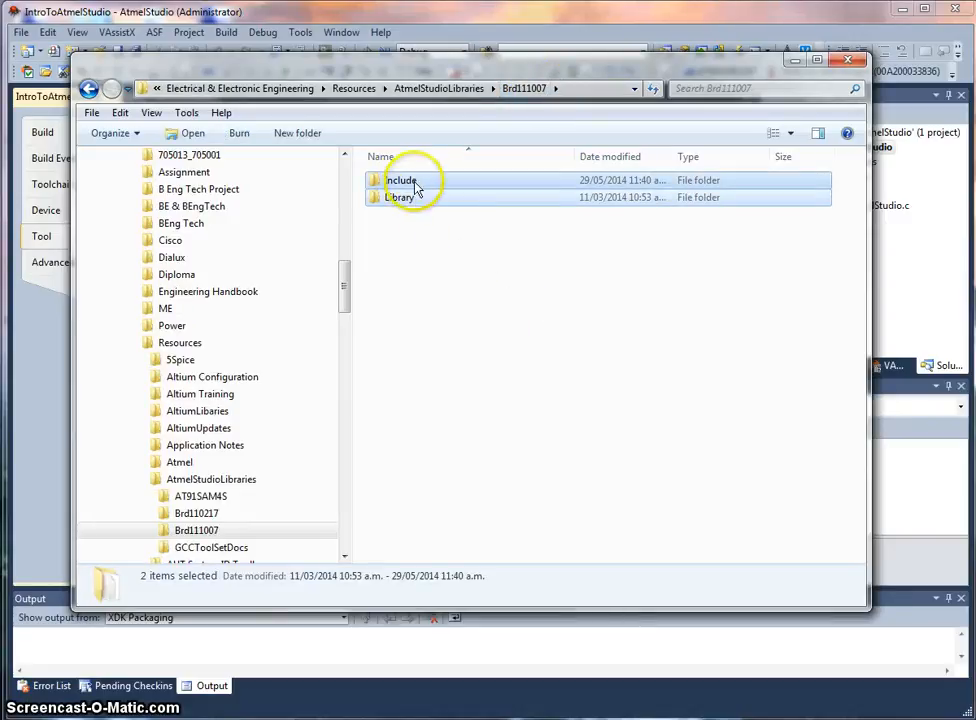
{"action": "right_click", "coordinate": [414, 188]}
{"action": "left_click", "coordinate": [470, 573]}
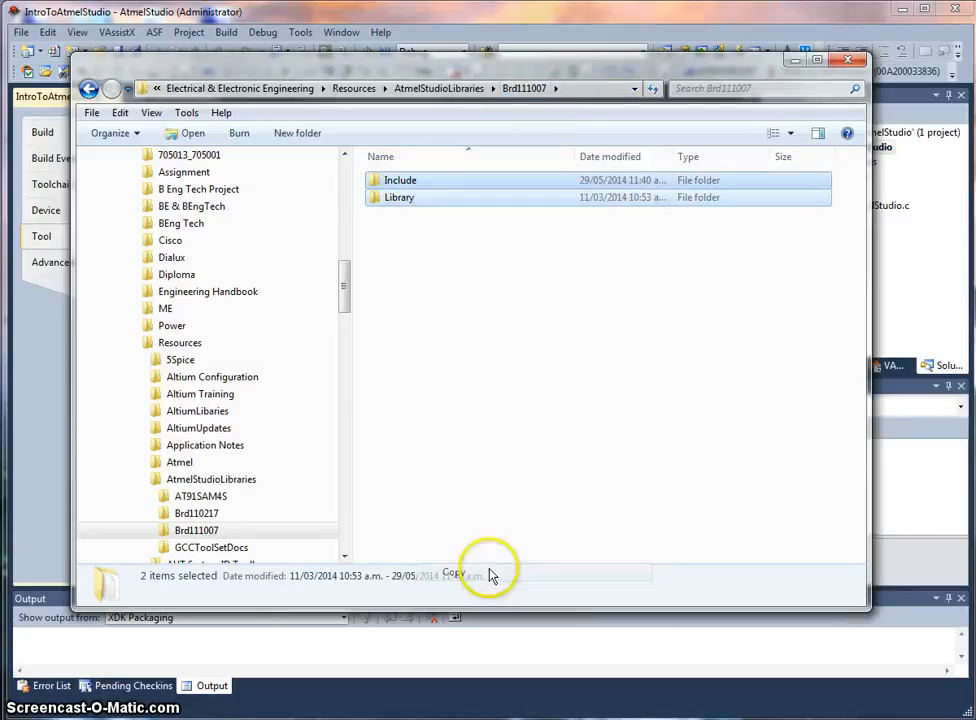
Step: Paste the Include and Library folders into D:\JonnyAtmel beside the project folder, then minimise Explorer
{"action": "scroll", "coordinate": [348, 270], "scroll_direction": "up", "scroll_amount": 13}
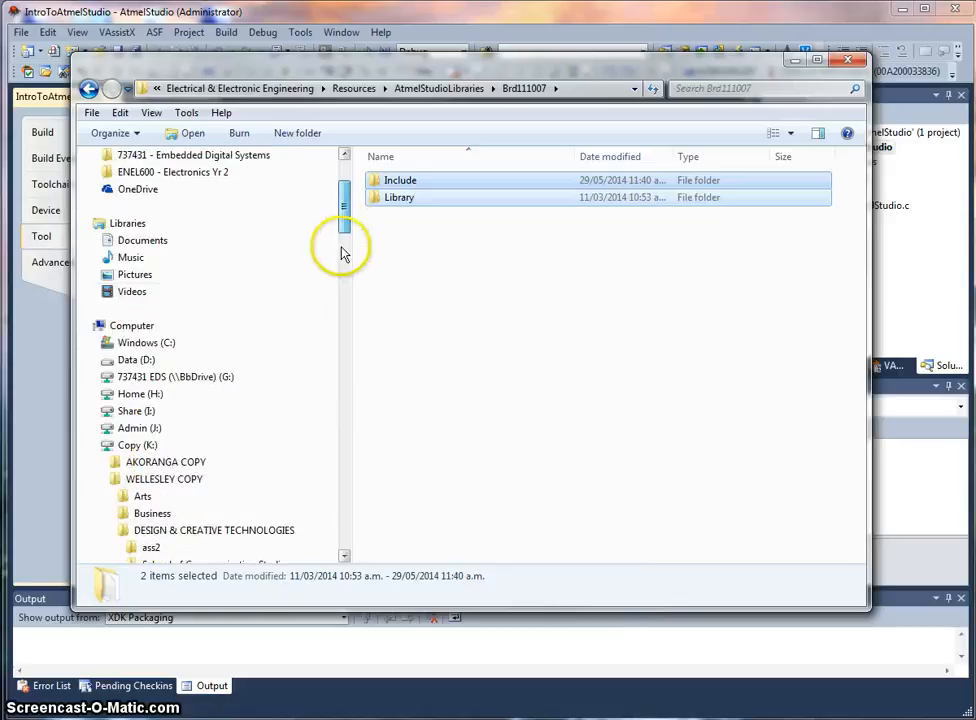
{"action": "left_click", "coordinate": [245, 358]}
{"action": "double_click", "coordinate": [429, 265]}
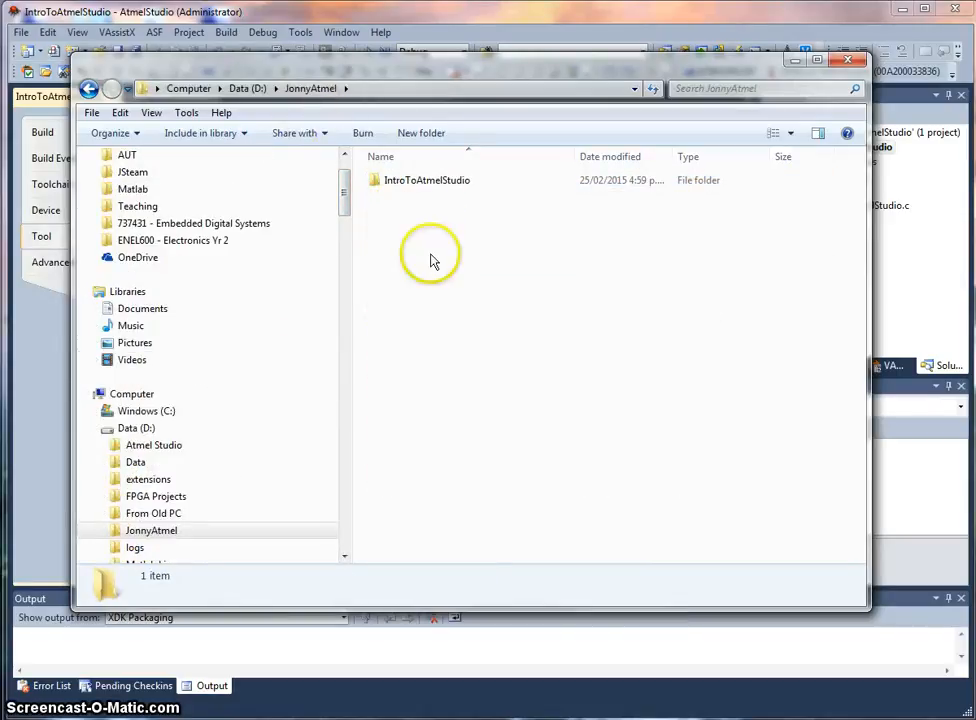
{"action": "right_click", "coordinate": [452, 256]}
{"action": "left_click", "coordinate": [465, 385]}
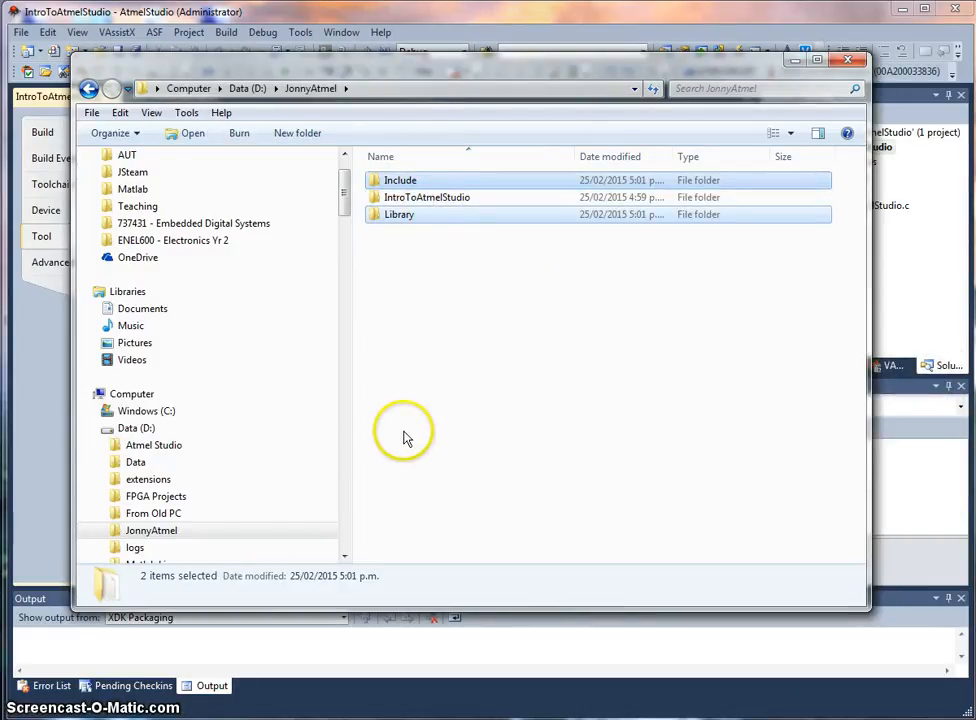
{"action": "left_click", "coordinate": [414, 275]}
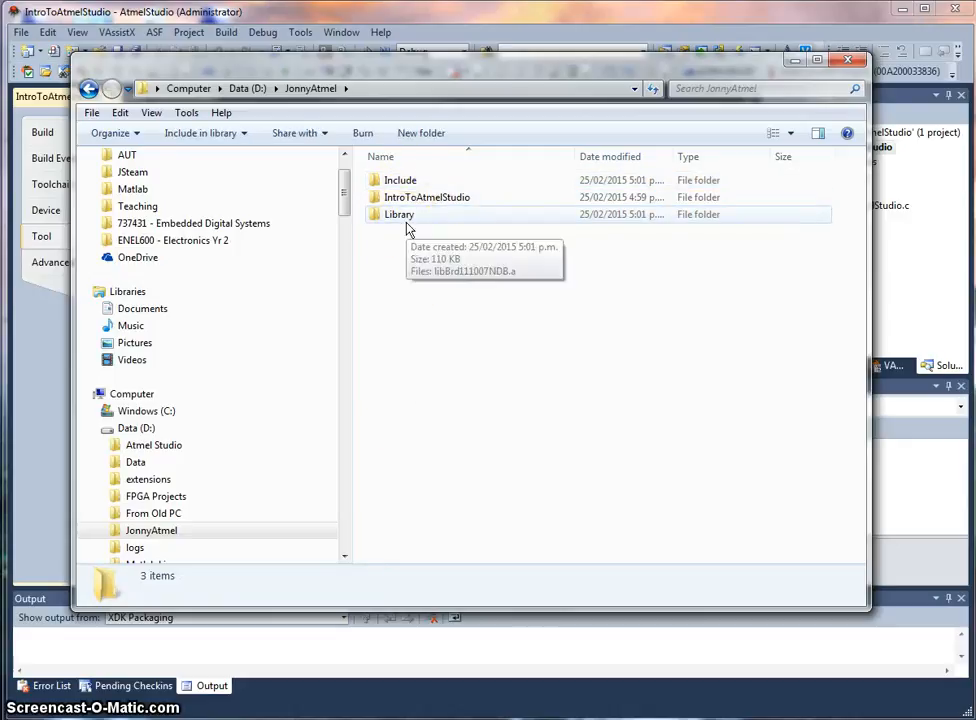
{"action": "left_click", "coordinate": [794, 63]}
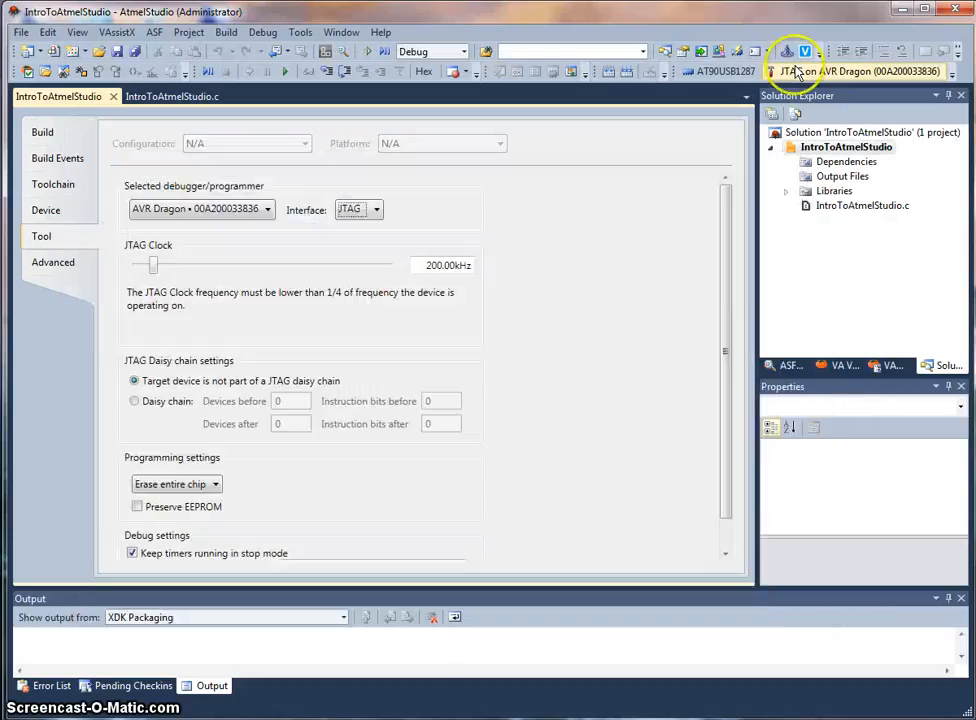
Step: Add D:\JonnyAtmel\Include as a relative include path in the AVR/GNU C Compiler Directories settings
{"action": "left_click", "coordinate": [76, 190]}
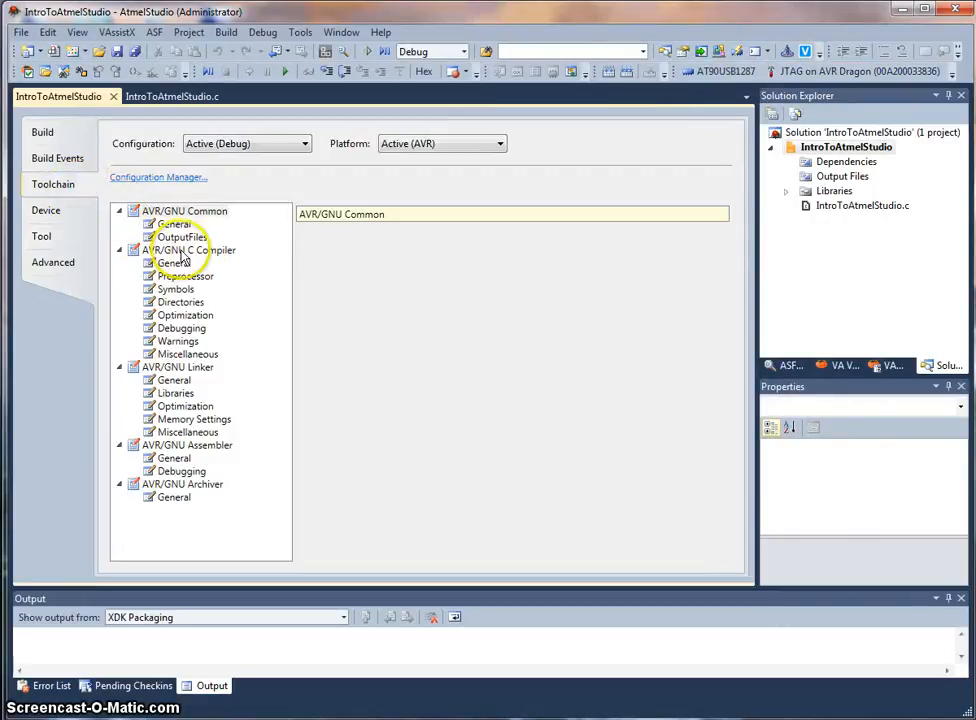
{"action": "left_click", "coordinate": [194, 306]}
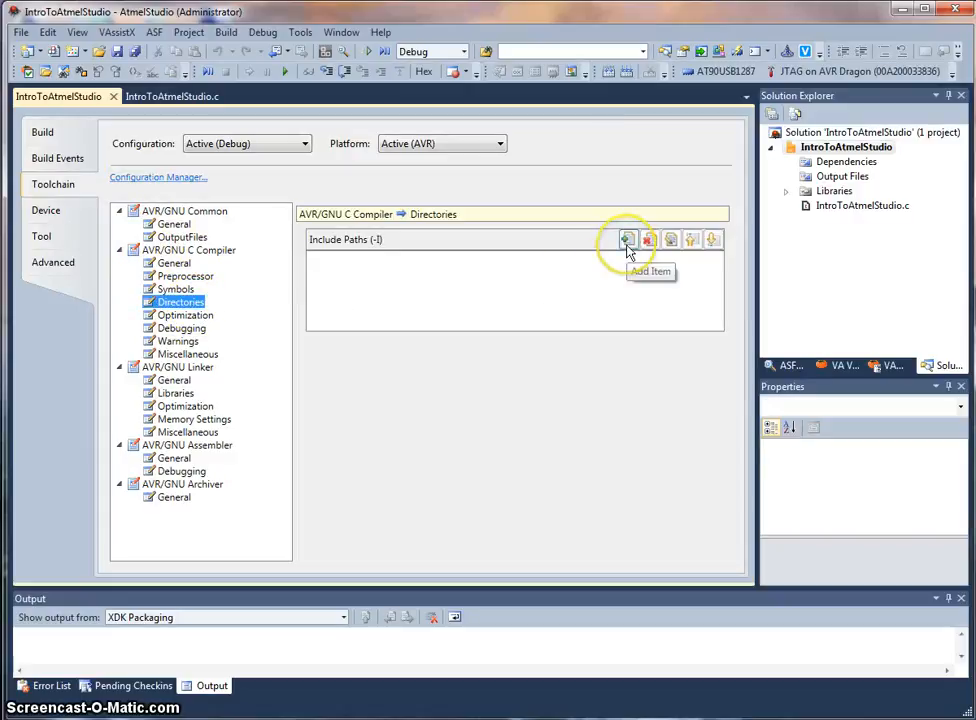
{"action": "left_click", "coordinate": [627, 241]}
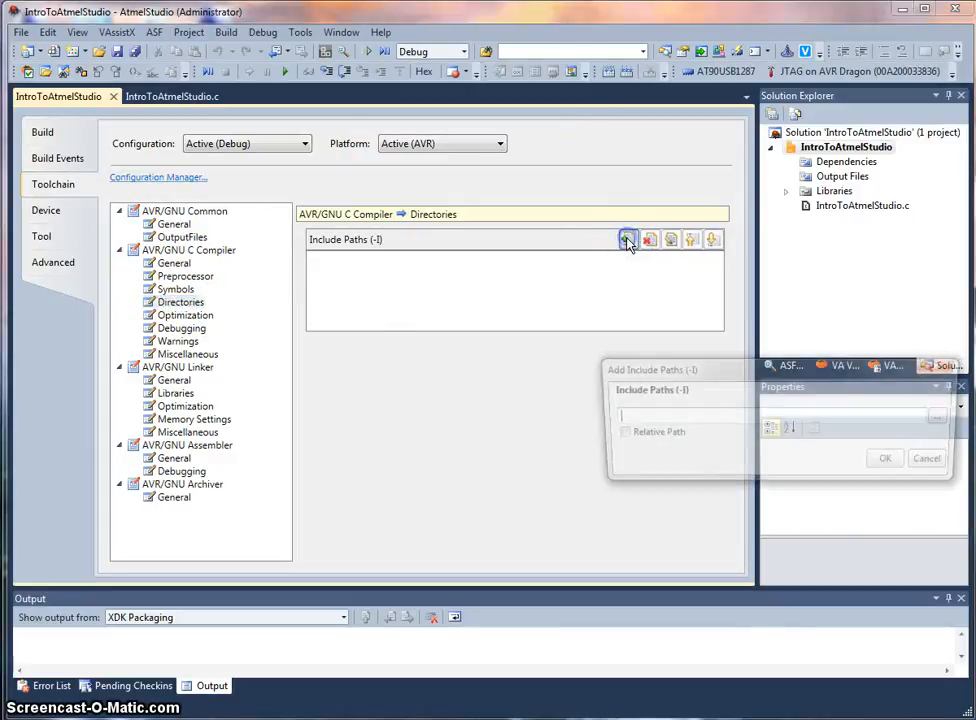
{"action": "left_click_drag", "start_coordinate": [698, 370], "coordinate": [413, 296]}
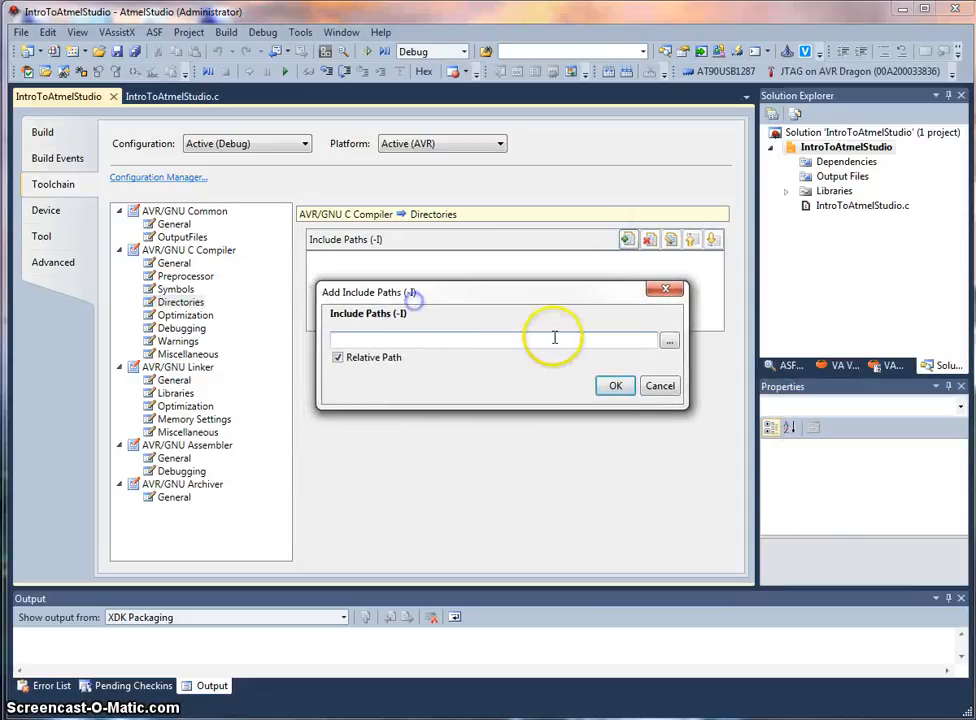
{"action": "left_click", "coordinate": [669, 341]}
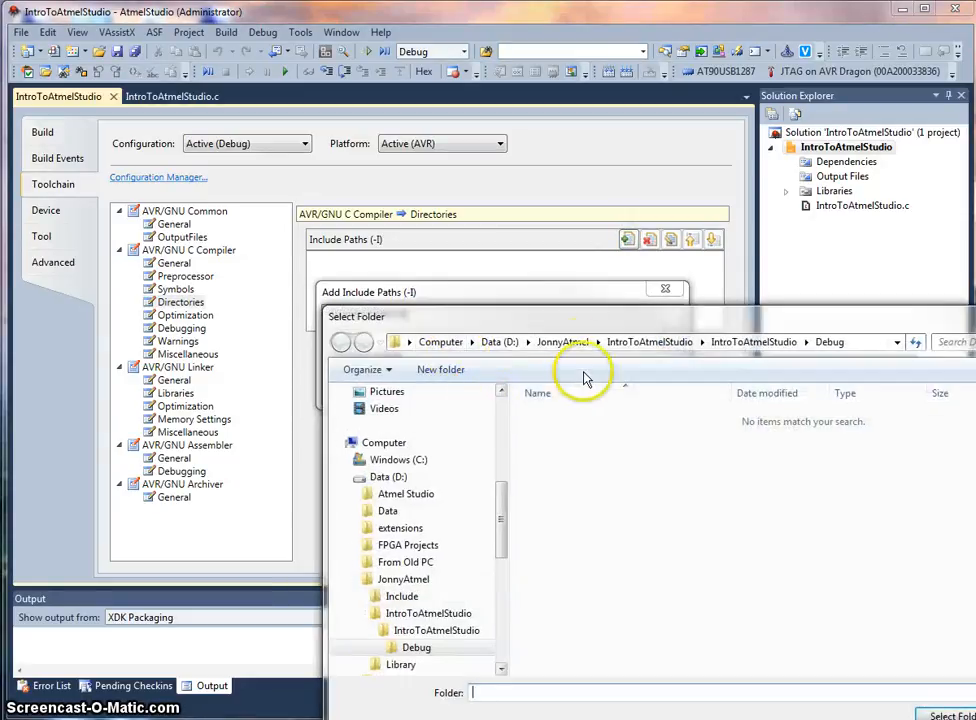
{"action": "left_click", "coordinate": [562, 341]}
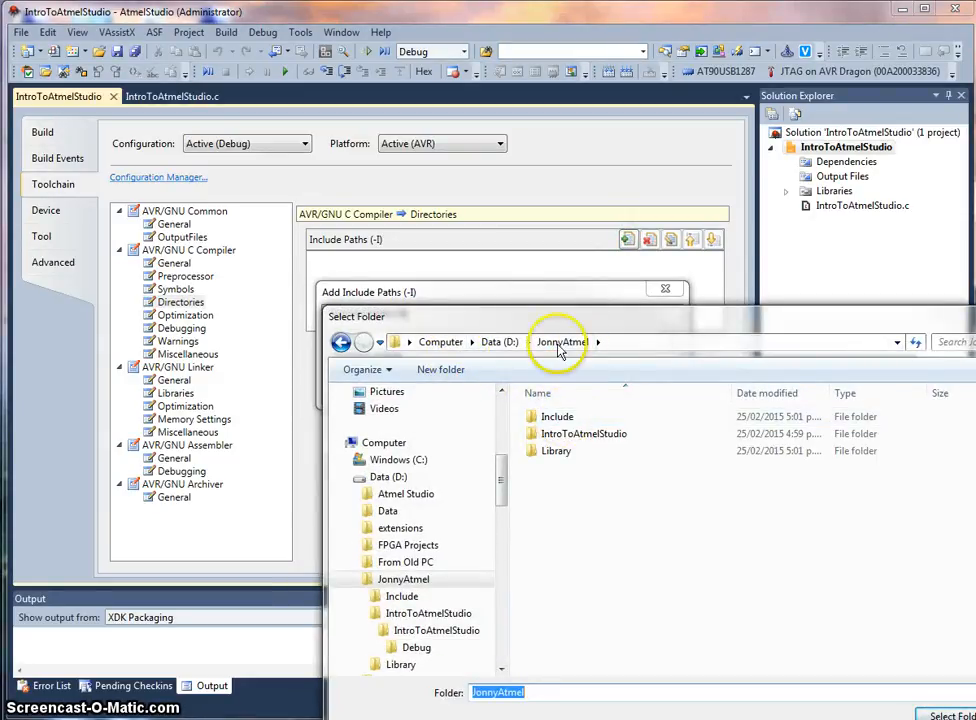
{"action": "left_click_drag", "start_coordinate": [555, 318], "coordinate": [367, 210]}
{"action": "left_click", "coordinate": [375, 311]}
{"action": "double_click", "coordinate": [375, 313]}
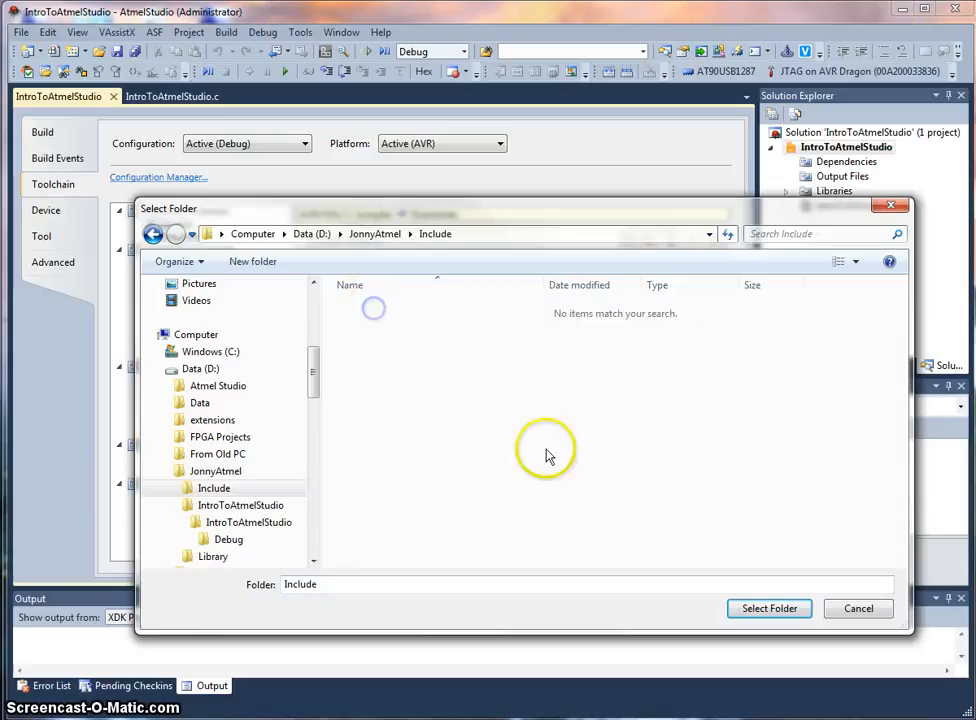
{"action": "left_click", "coordinate": [760, 610]}
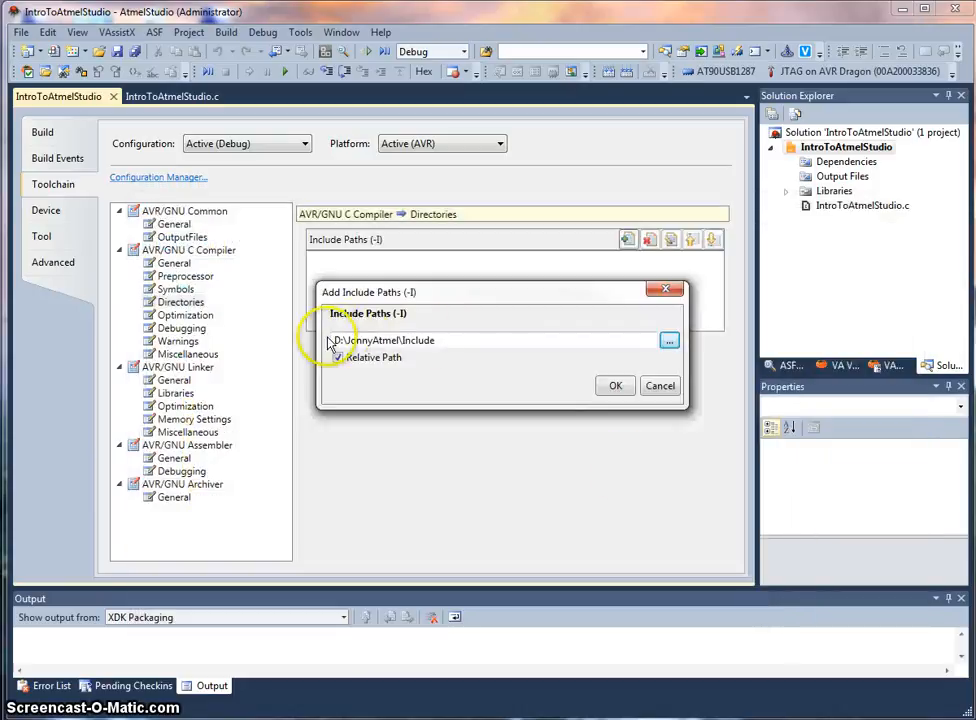
{"action": "left_click", "coordinate": [614, 388]}
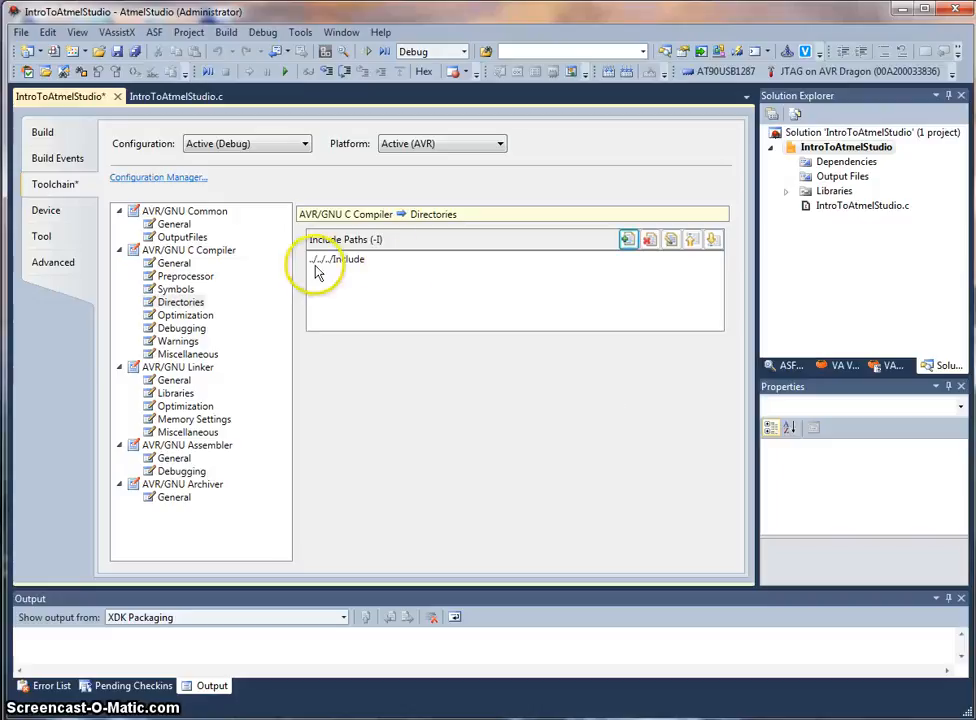
Step: Add D:\JonnyAtmel\Library as a relative library search path in the AVR/GNU Linker Libraries settings
{"action": "left_click", "coordinate": [178, 393]}
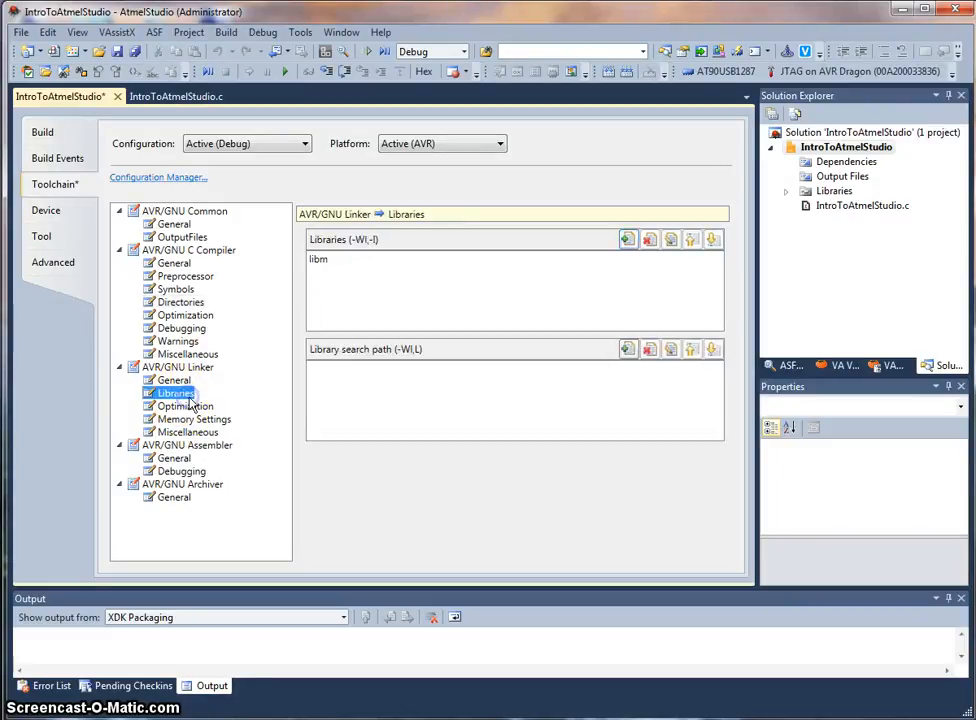
{"action": "left_click", "coordinate": [627, 348]}
{"action": "left_click_drag", "start_coordinate": [677, 370], "coordinate": [381, 290]}
{"action": "left_click", "coordinate": [659, 342]}
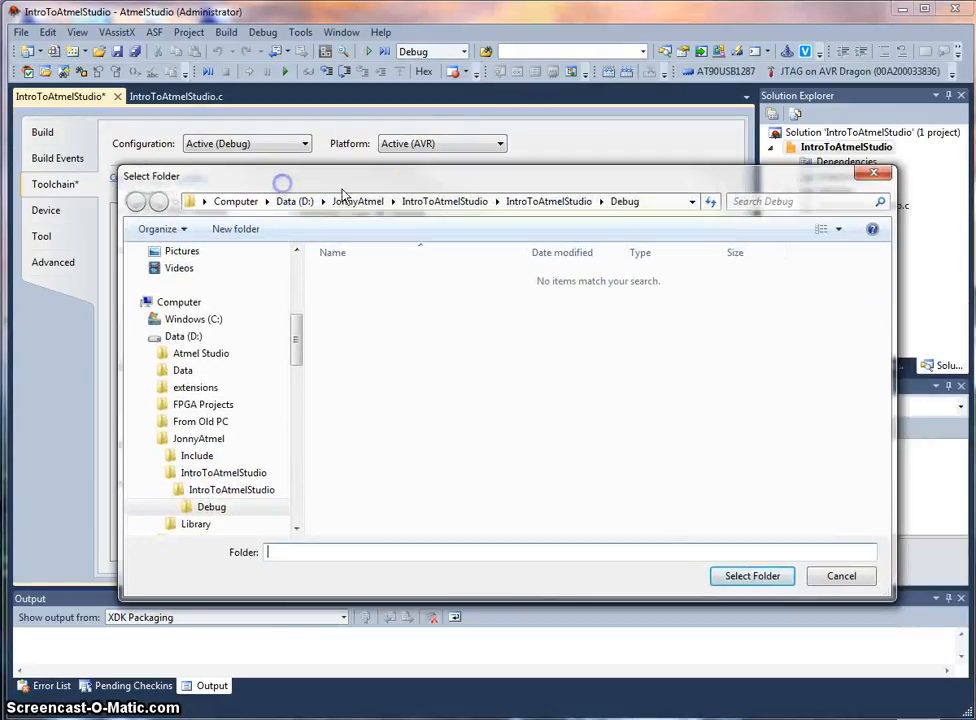
{"action": "left_click", "coordinate": [357, 201]}
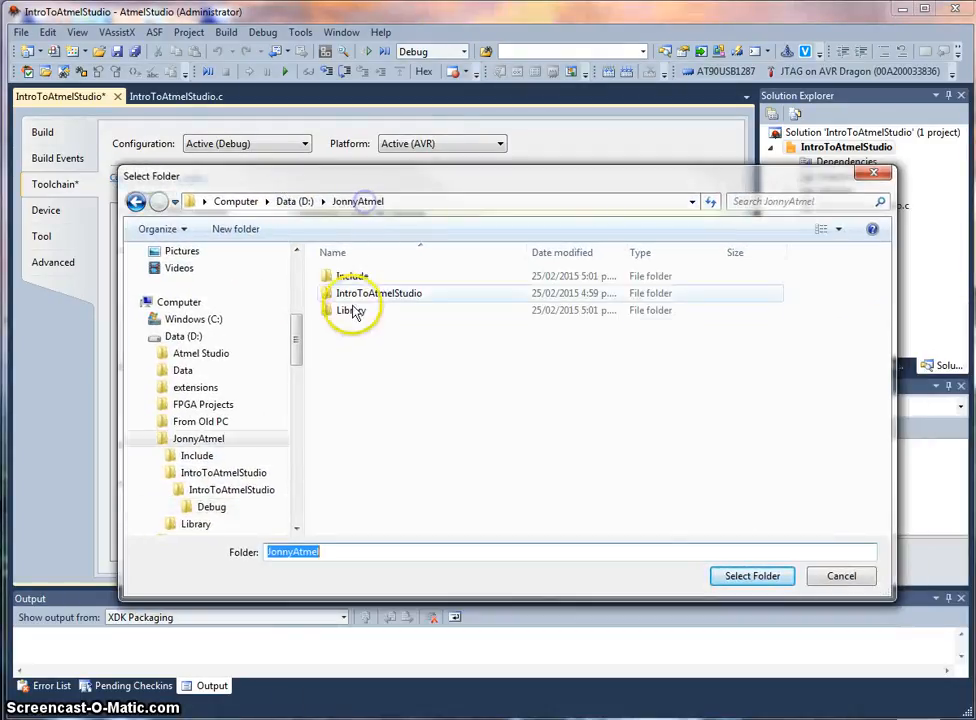
{"action": "double_click", "coordinate": [353, 311]}
{"action": "left_click", "coordinate": [740, 575]}
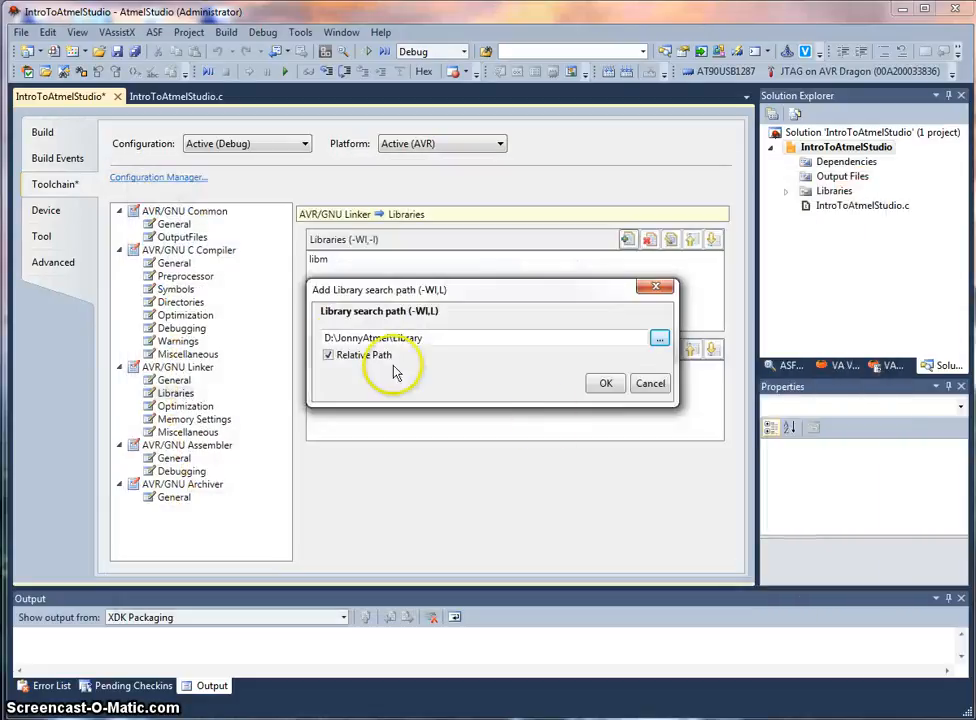
{"action": "left_click", "coordinate": [603, 383]}
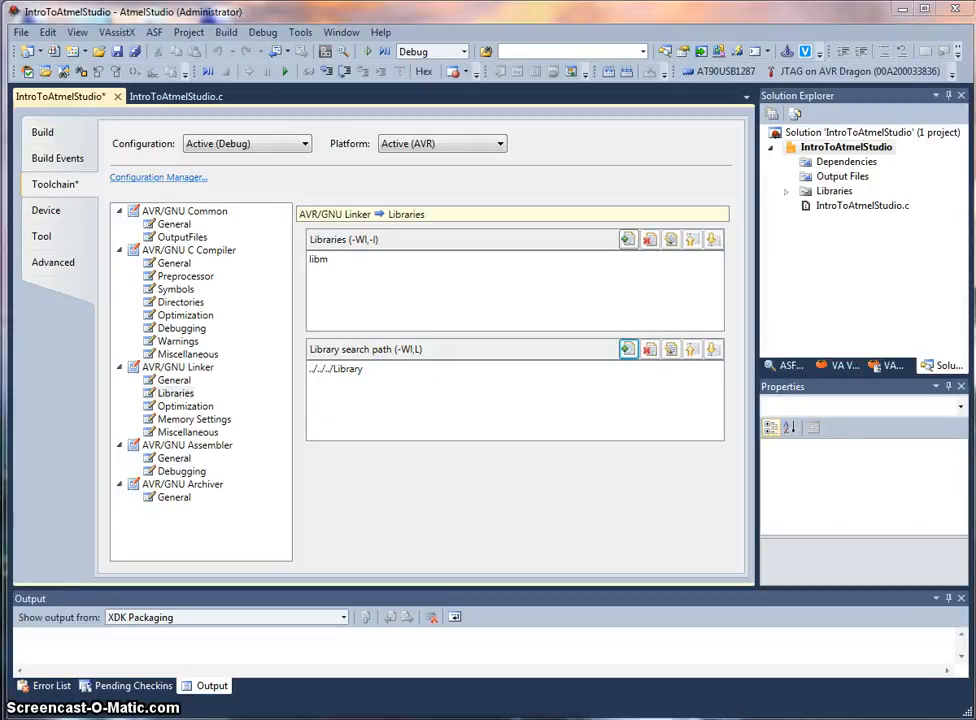
Step: Copy the name libBrd111007NDB of the library file in the JonnyAtmel Library folder, then minimise Explorer
{"action": "key", "text": "alt+Tab"}
{"action": "left_click", "coordinate": [393, 219]}
{"action": "double_click", "coordinate": [393, 219]}
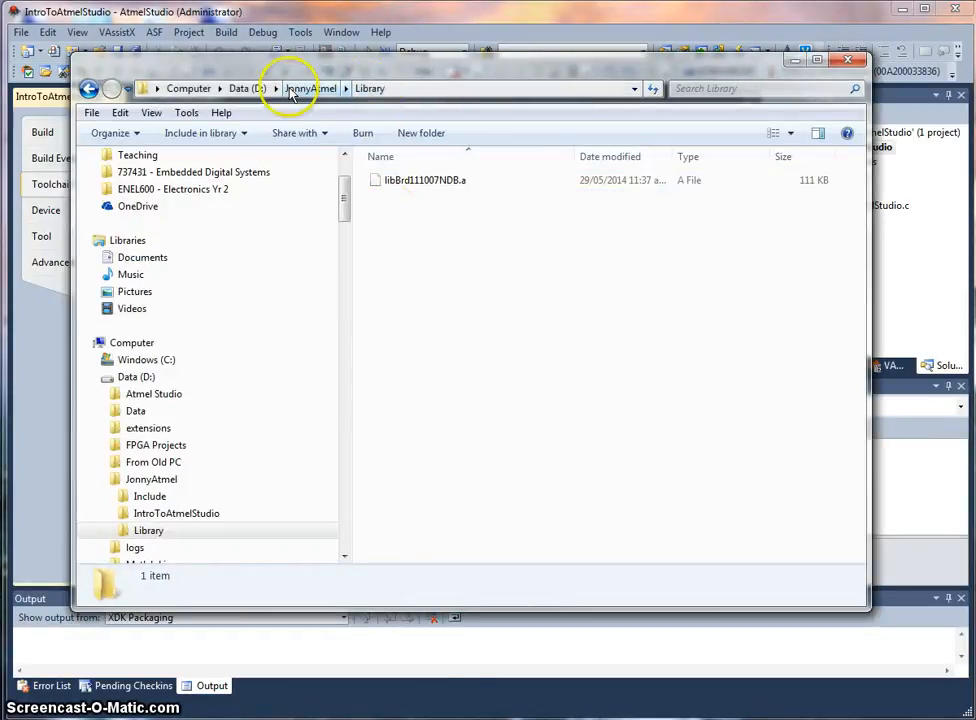
{"action": "left_click", "coordinate": [405, 181]}
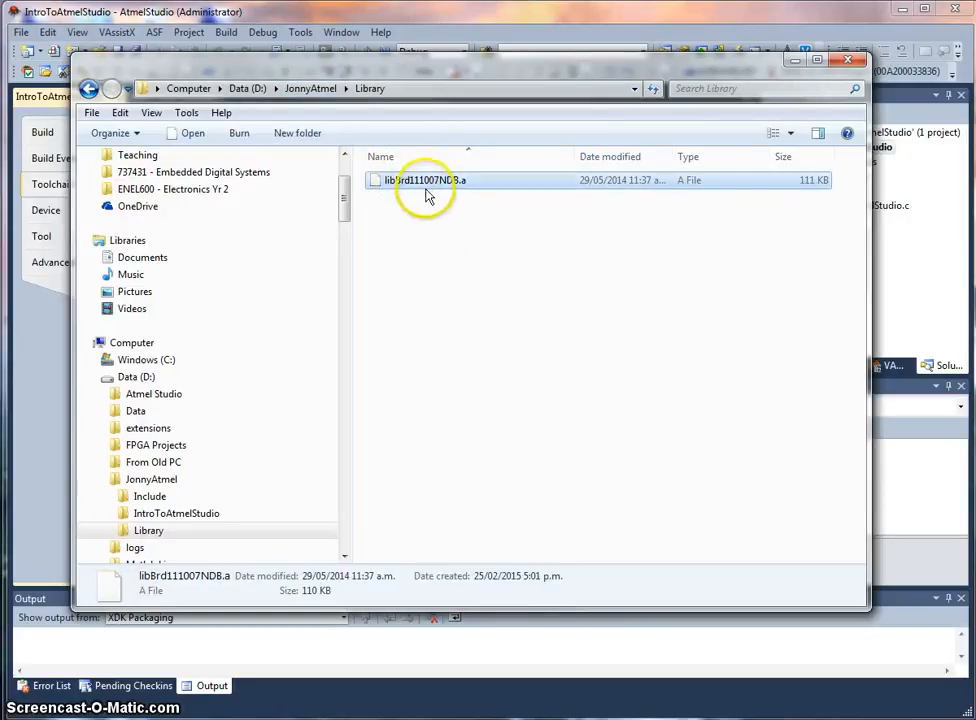
{"action": "right_click", "coordinate": [427, 190]}
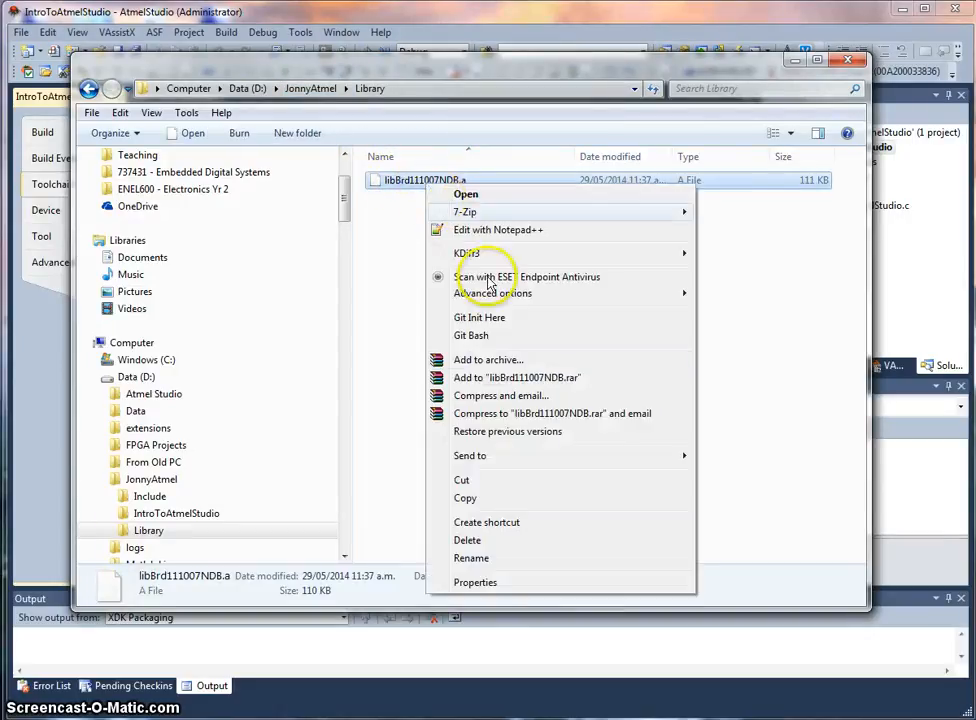
{"action": "left_click", "coordinate": [497, 558]}
{"action": "key", "text": "ctrl+c"}
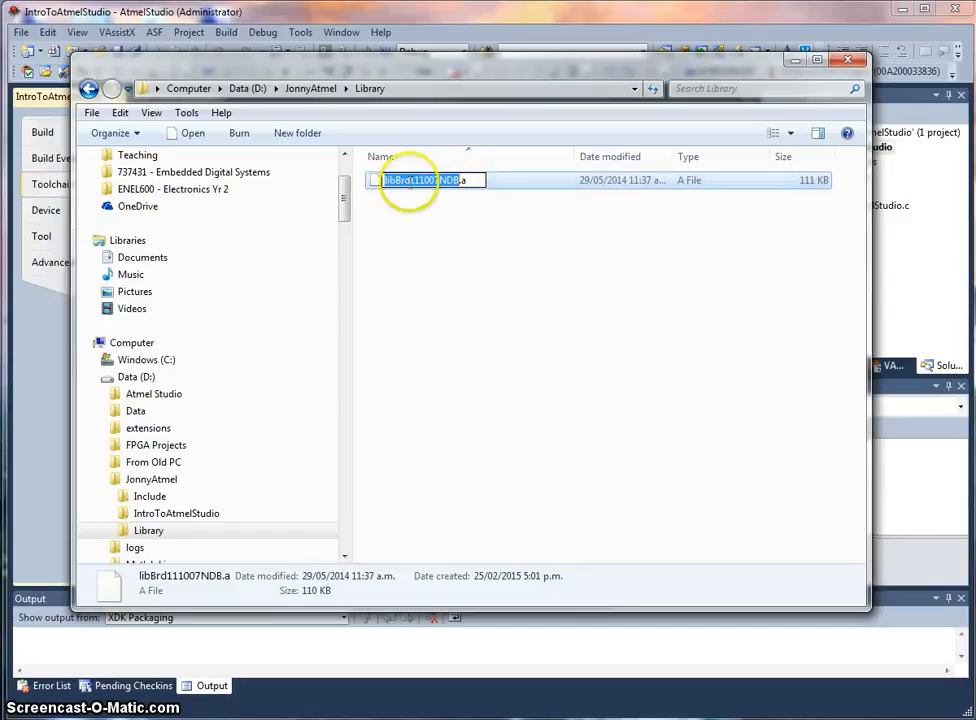
{"action": "left_click", "coordinate": [435, 225]}
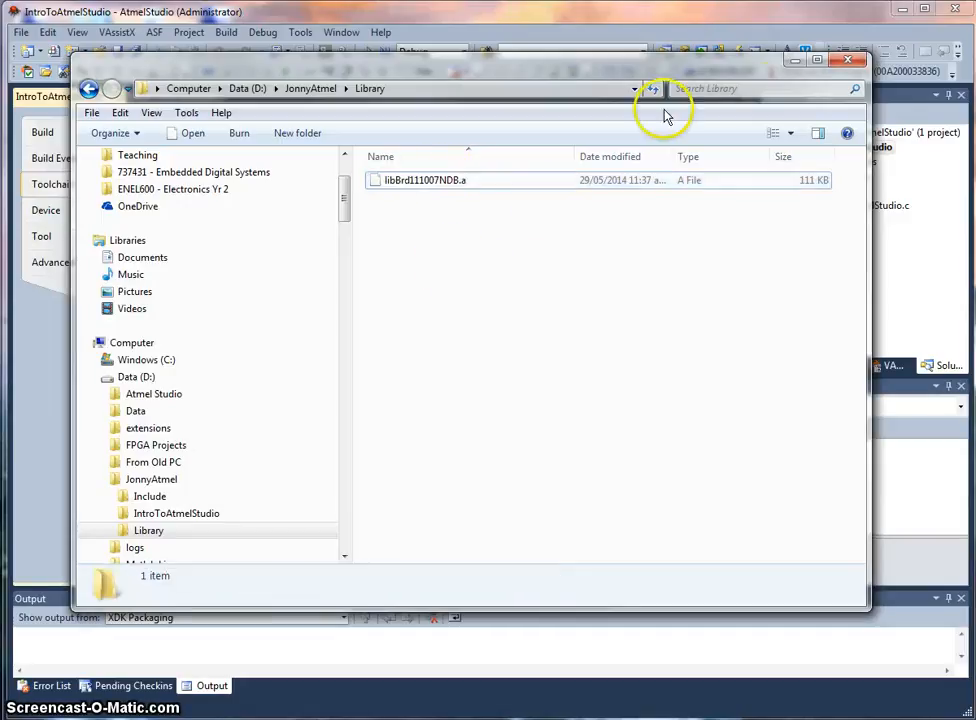
{"action": "left_click", "coordinate": [796, 60]}
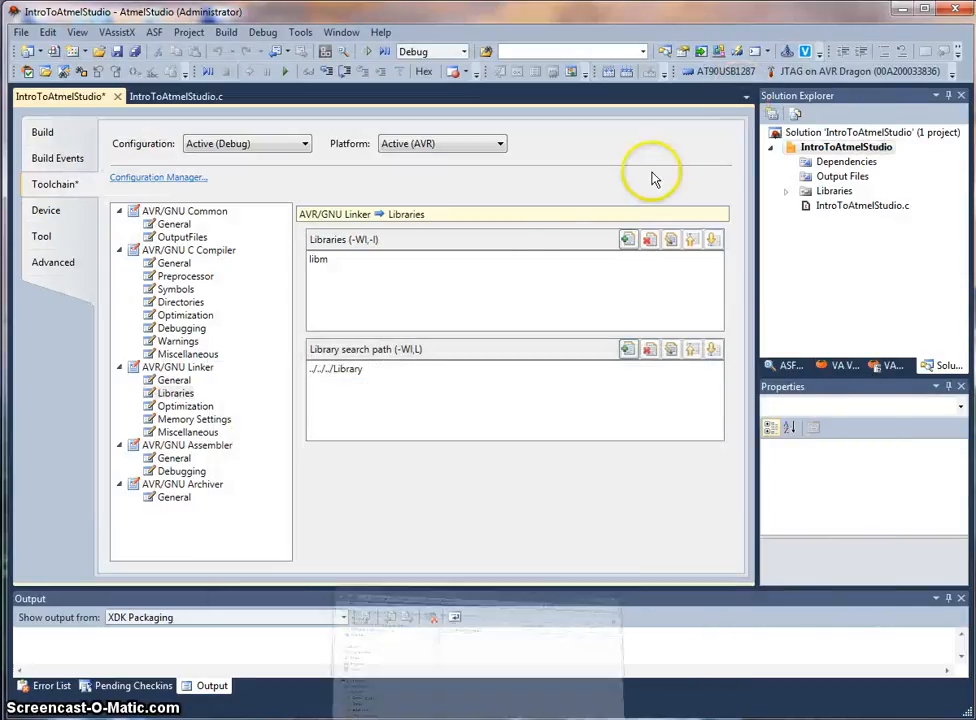
Step: Add libBrd111007NDB to the linker's Libraries list
{"action": "left_click", "coordinate": [632, 245]}
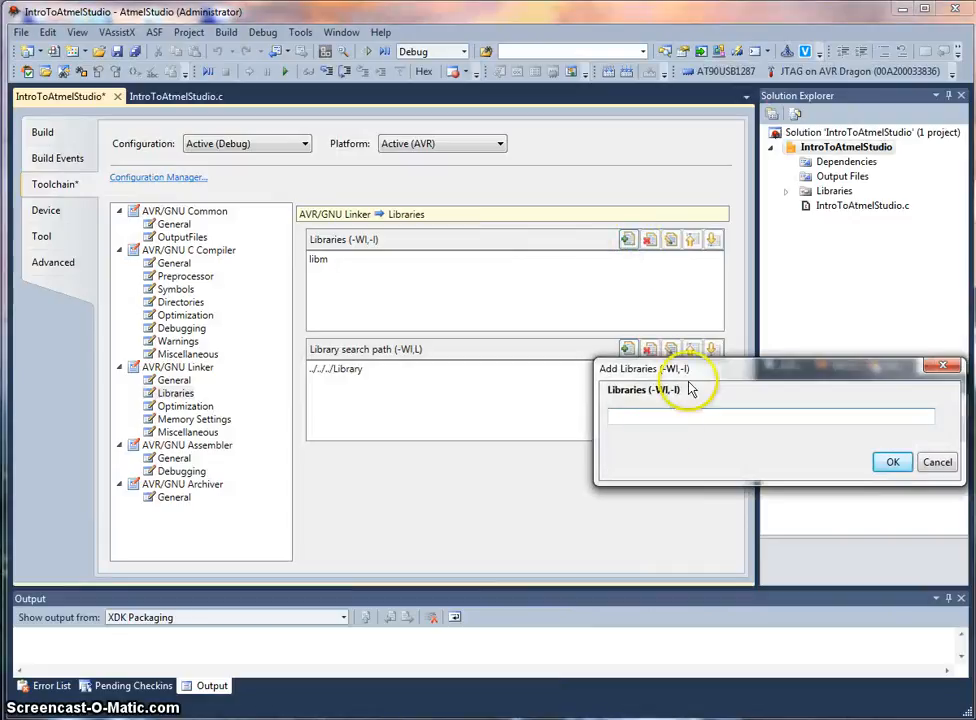
{"action": "left_click_drag", "start_coordinate": [683, 304], "coordinate": [420, 246]}
{"action": "key", "text": "ctrl+v"}
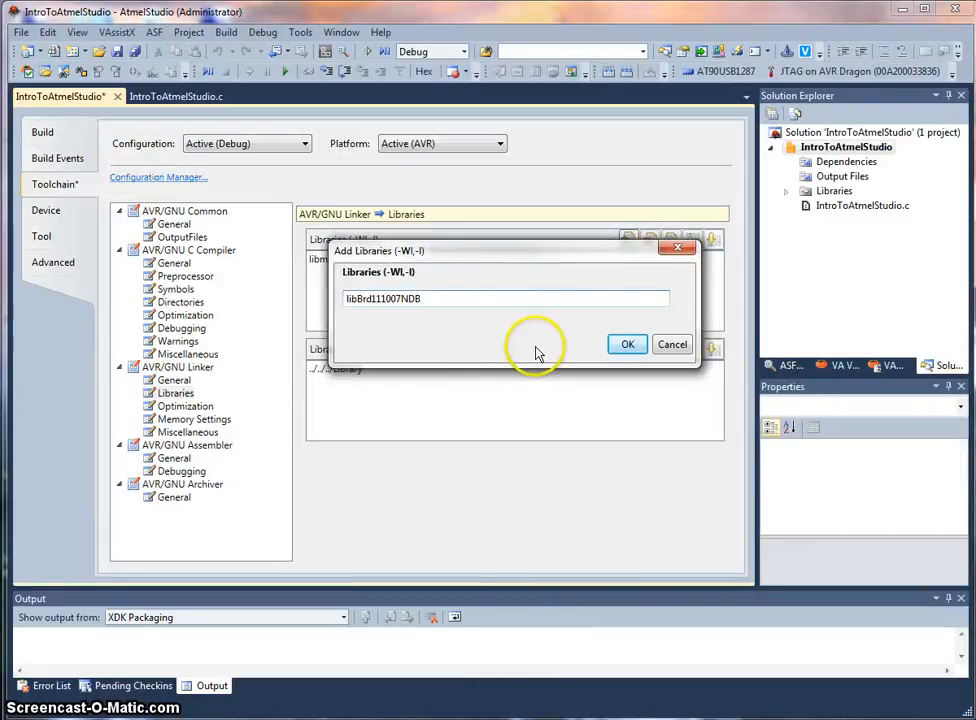
{"action": "left_click", "coordinate": [628, 345]}
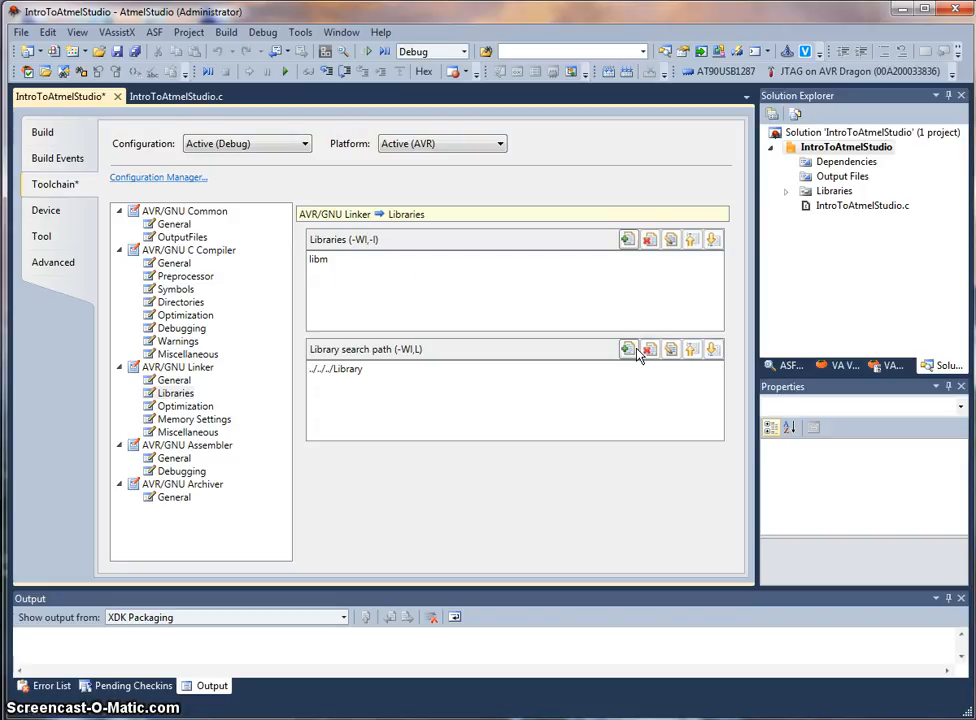
Step: Save the project settings and close the project properties page
{"action": "left_click", "coordinate": [378, 280]}
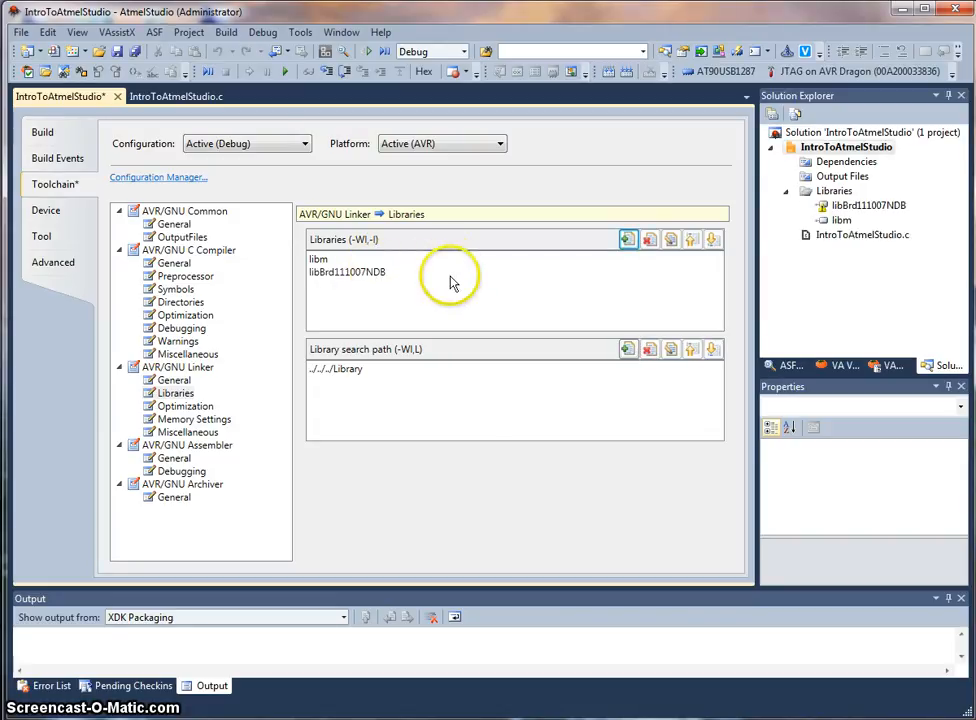
{"action": "left_click", "coordinate": [122, 57]}
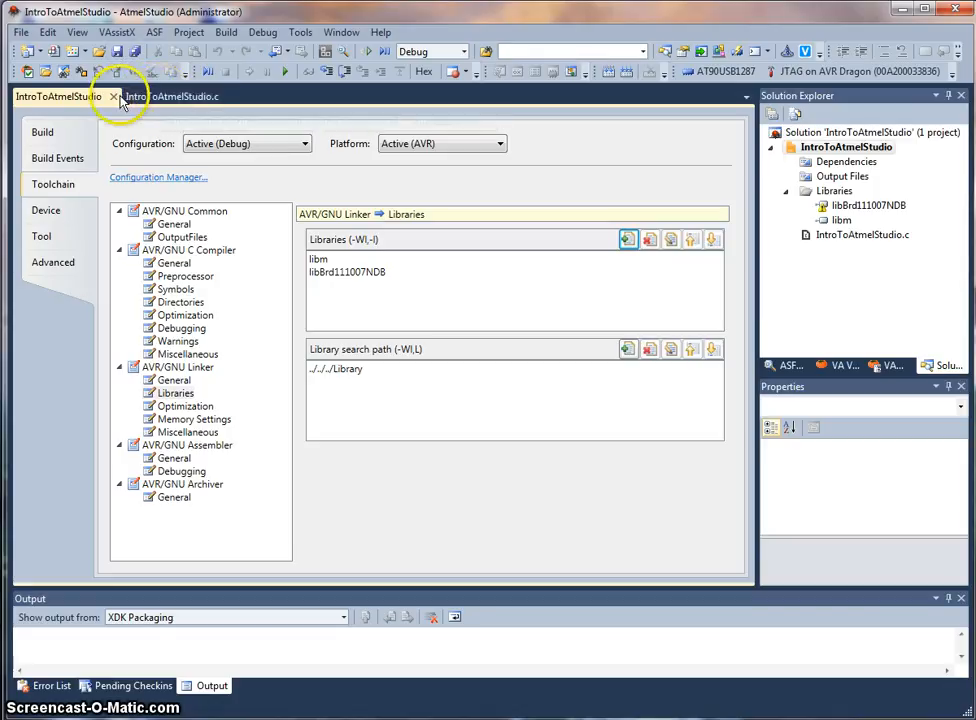
{"action": "left_click", "coordinate": [114, 97]}
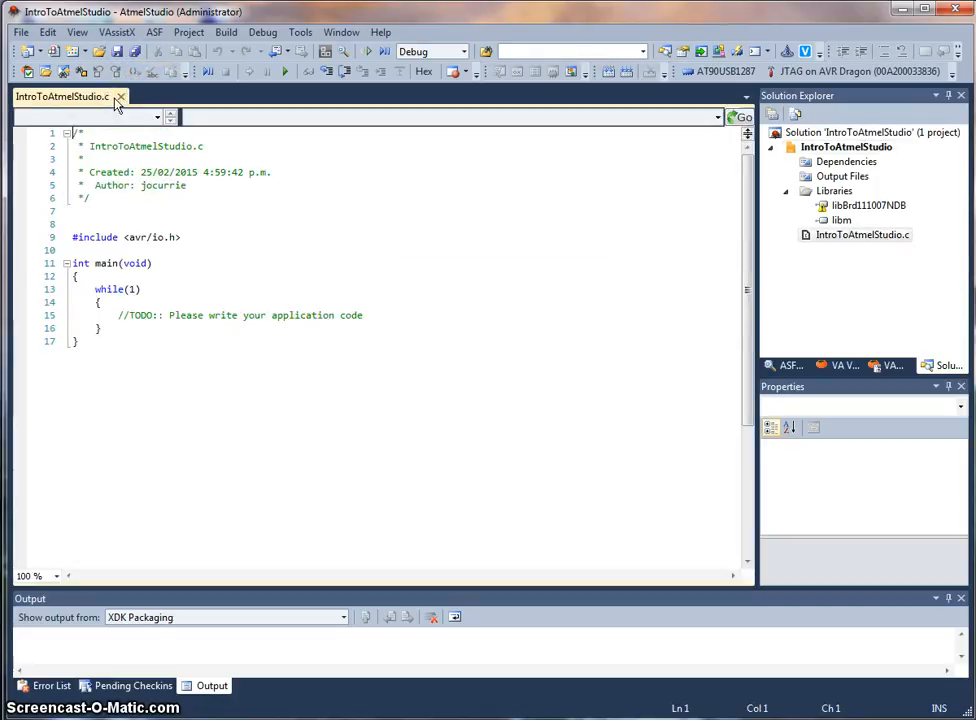
Step: Add an #include "LabBoard.h" line below the avr/io.h include
{"action": "left_click", "coordinate": [192, 236]}
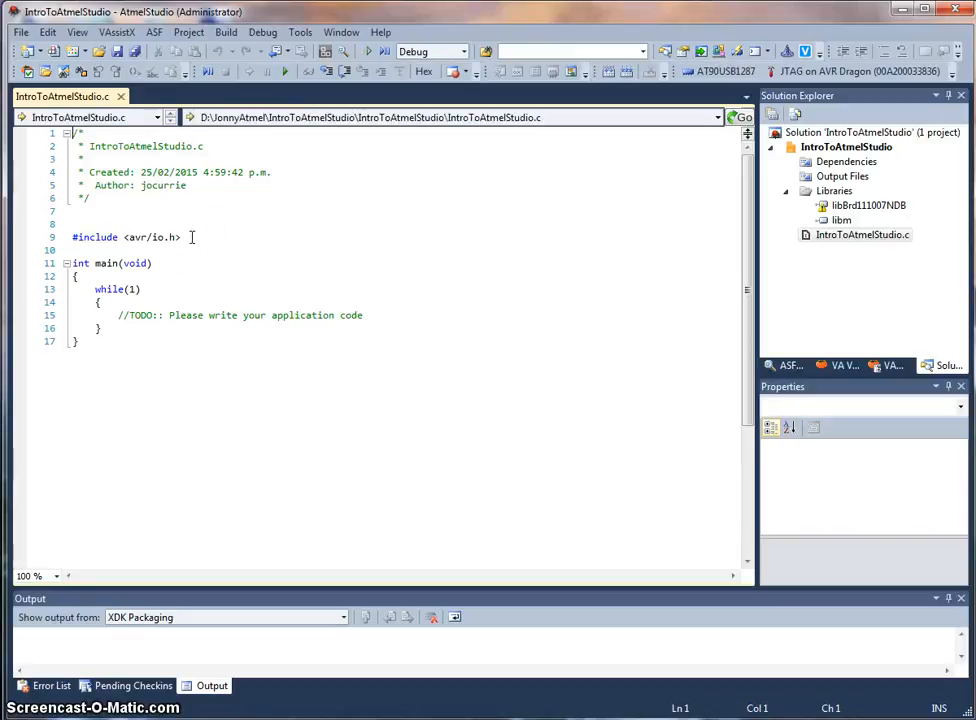
{"action": "left_click", "coordinate": [199, 240]}
{"action": "key", "text": "Return"}
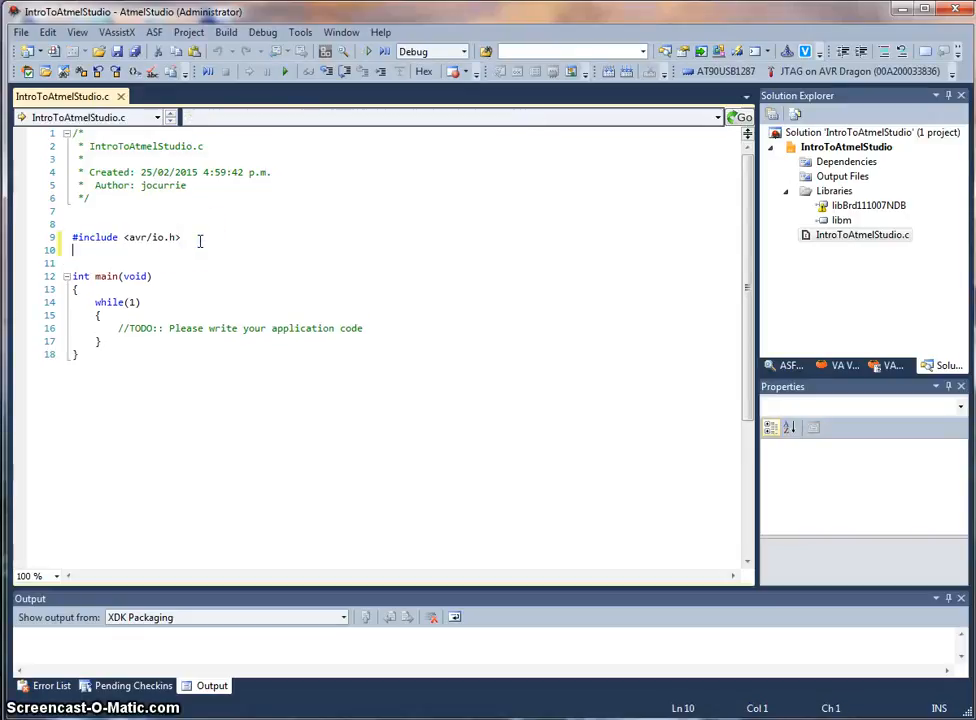
{"action": "type", "text": "#incl"}
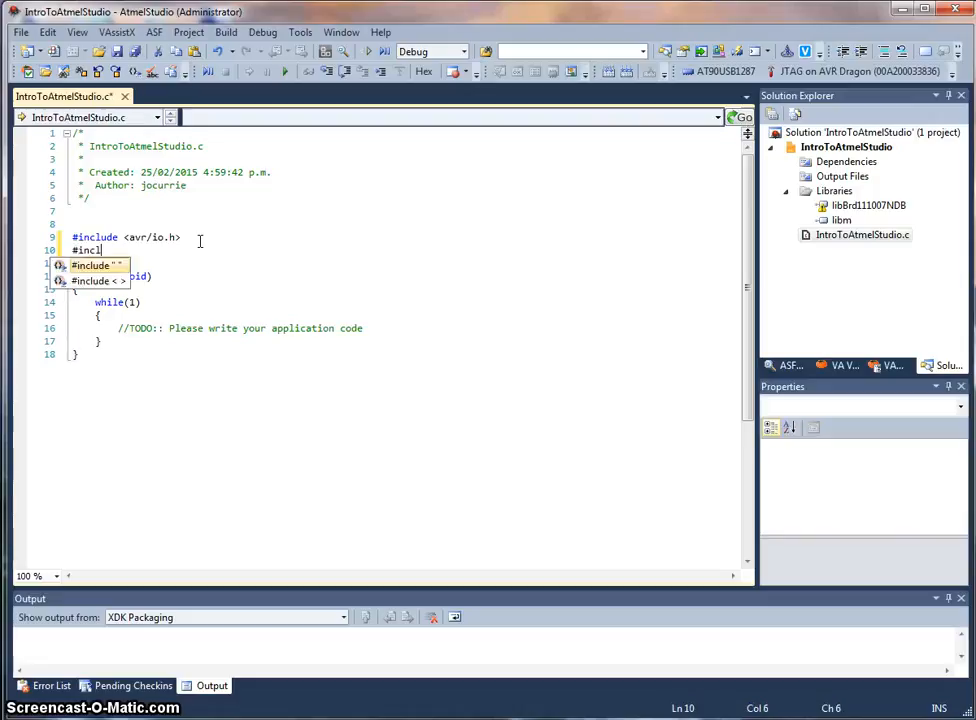
{"action": "type", "text": "ude \""}
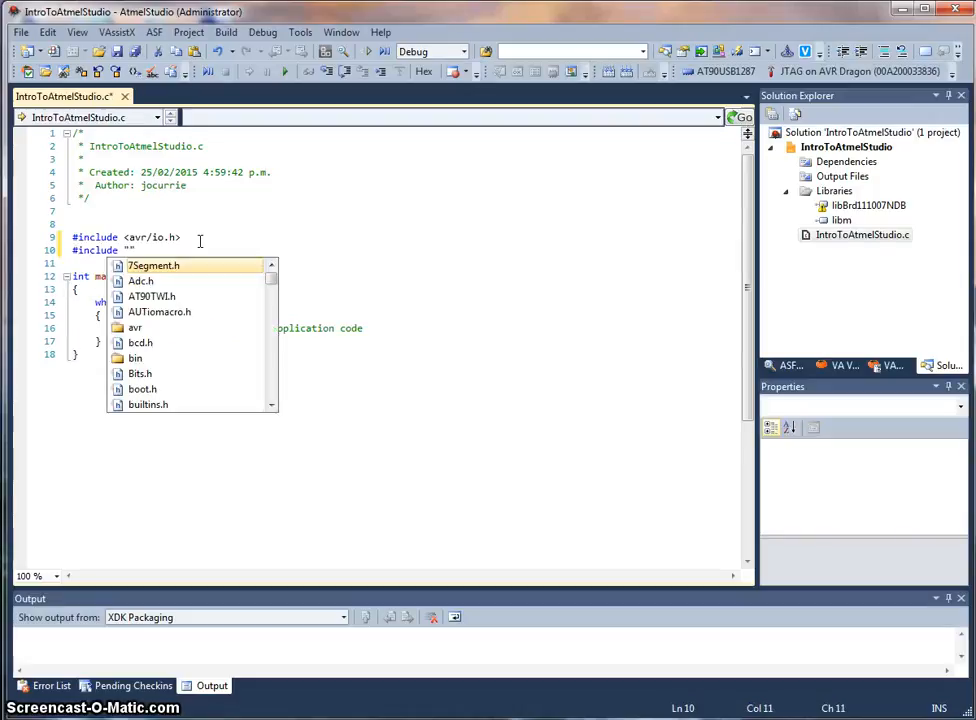
{"action": "type", "text": "Lab"}
{"action": "key", "text": "Return"}
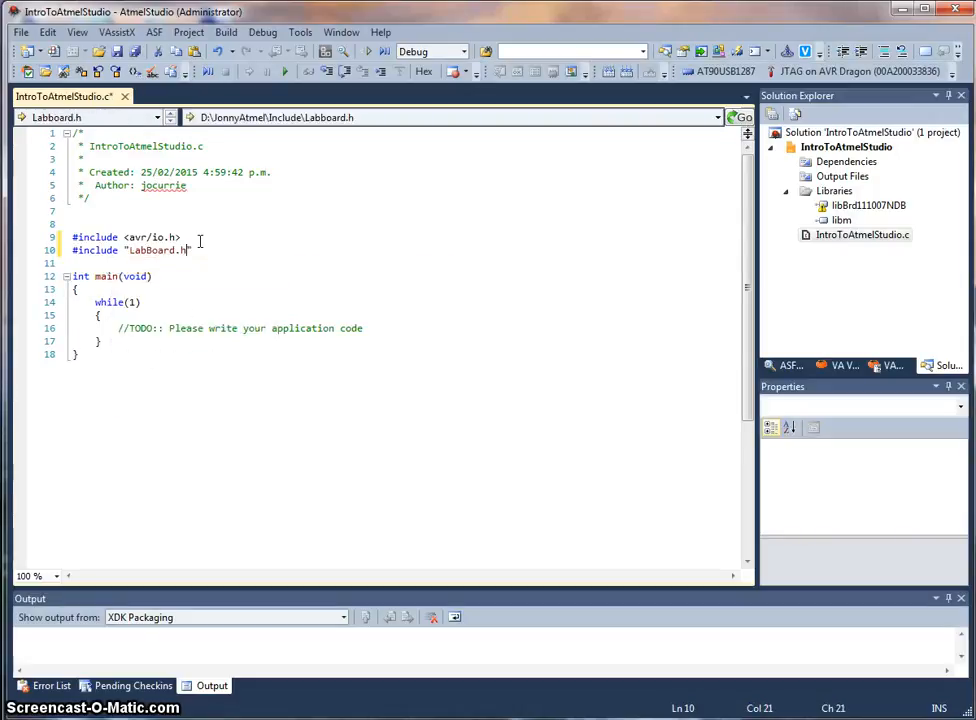
Step: Insert a SLCDInit(); call on a new line at the start of main, before the while loop
{"action": "left_click", "coordinate": [144, 289]}
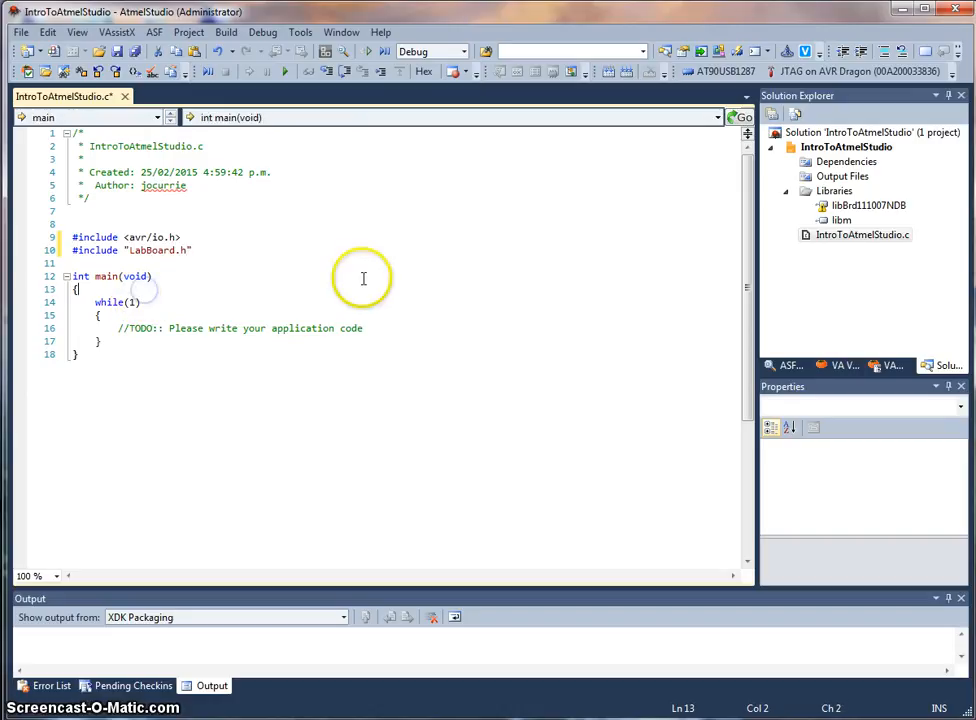
{"action": "key", "text": "Return"}
{"action": "key", "text": "Return"}
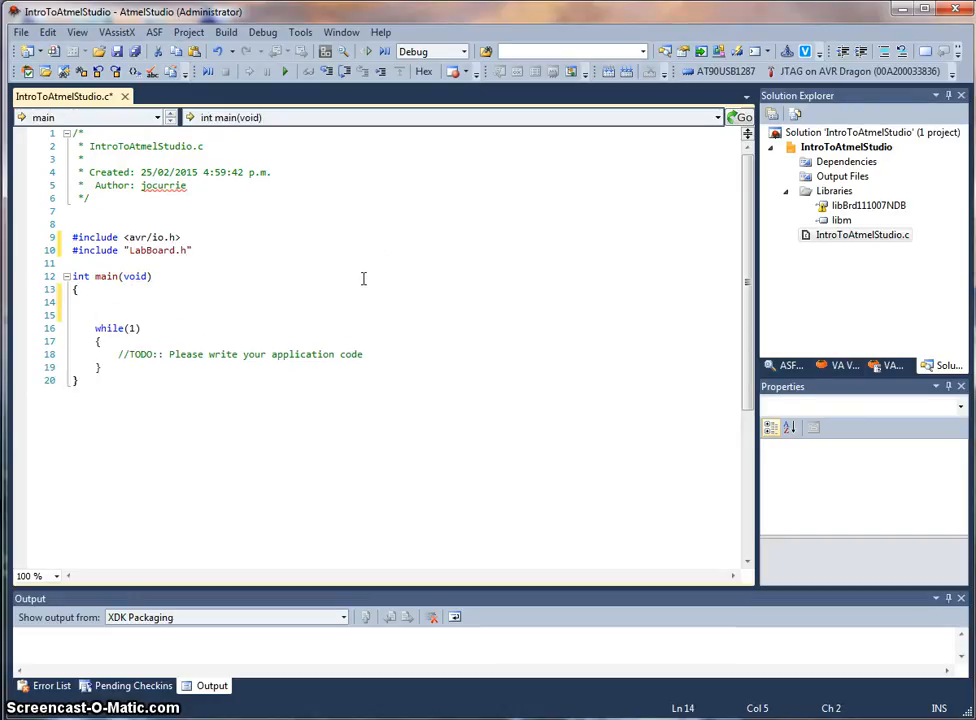
{"action": "type", "text": "SLCD"}
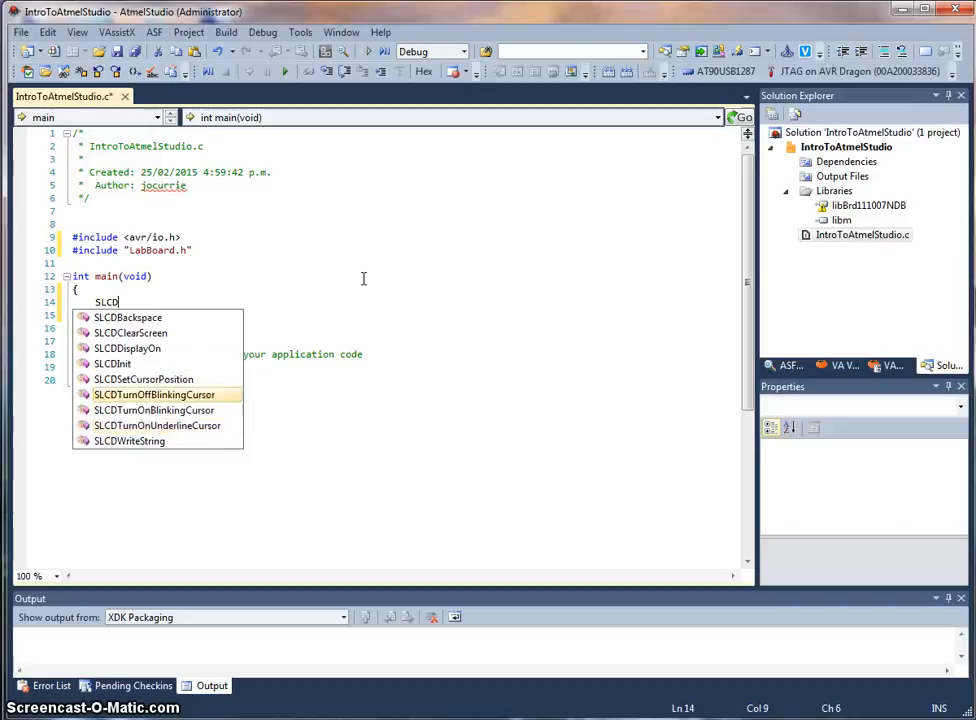
{"action": "key", "text": "Up"}
{"action": "key", "text": "Up"}
{"action": "key", "text": "Return"}
{"action": "type", "text": ";"}
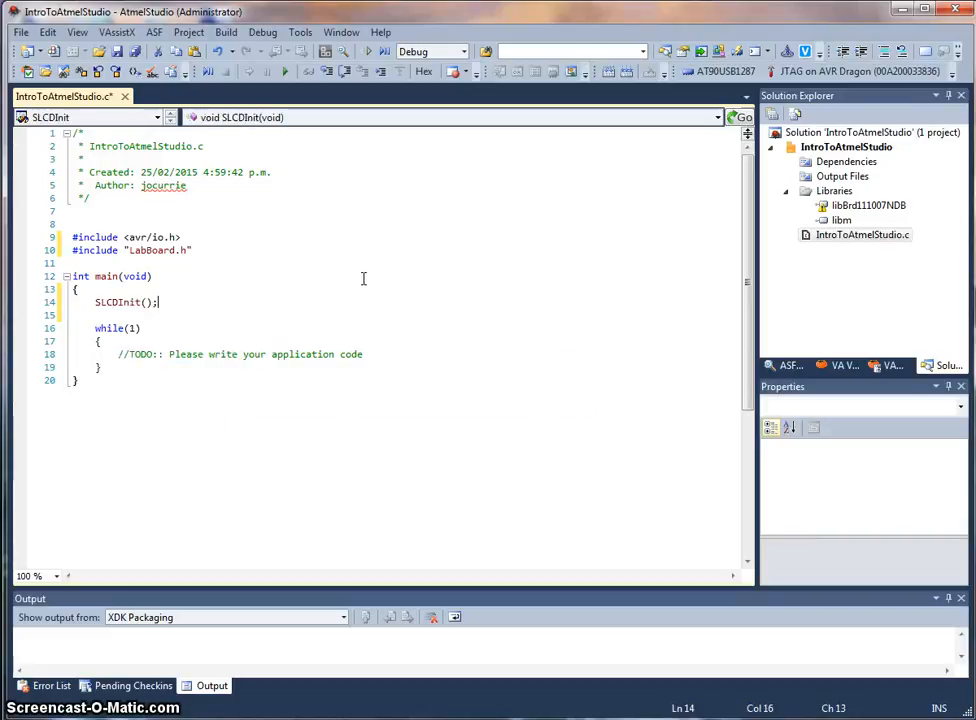
Step: Add SLCDClearScreen(); and SLCDDisplayOn(); calls after SLCDInit(); in main
{"action": "key", "text": "Return"}
{"action": "type", "text": "SLCDC"}
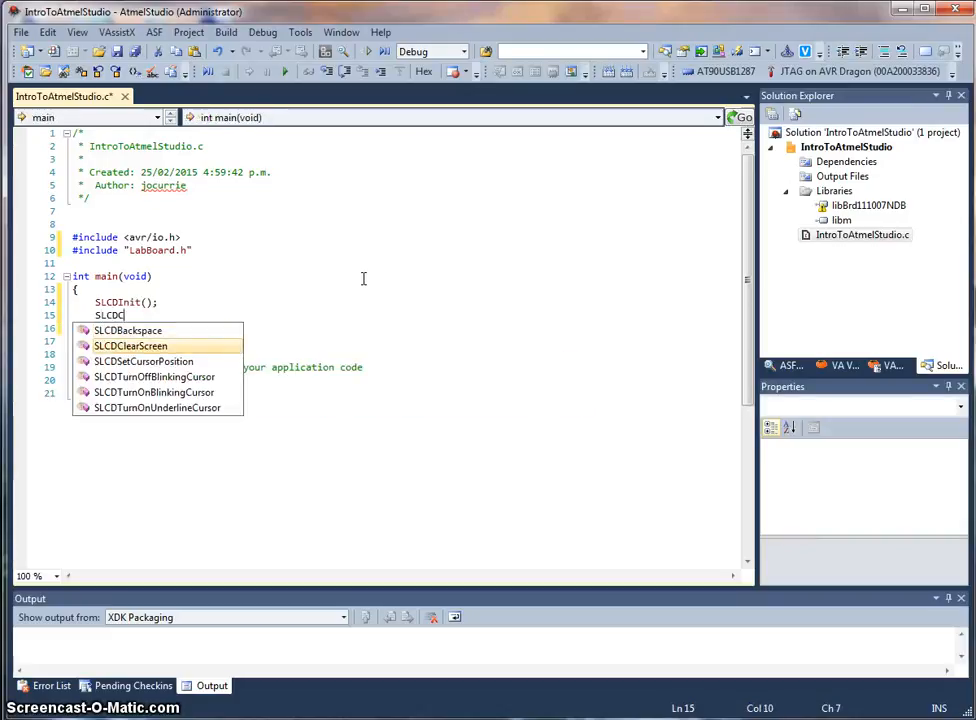
{"action": "key", "text": "Return"}
{"action": "type", "text": ";"}
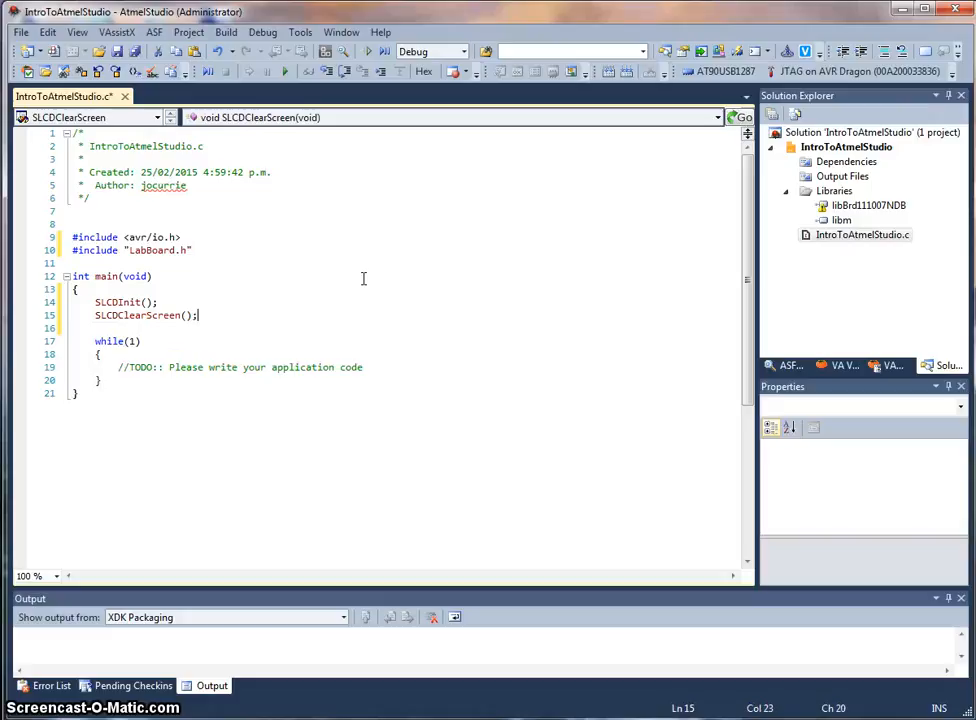
{"action": "key", "text": "Return"}
{"action": "type", "text": "SLCDDis"}
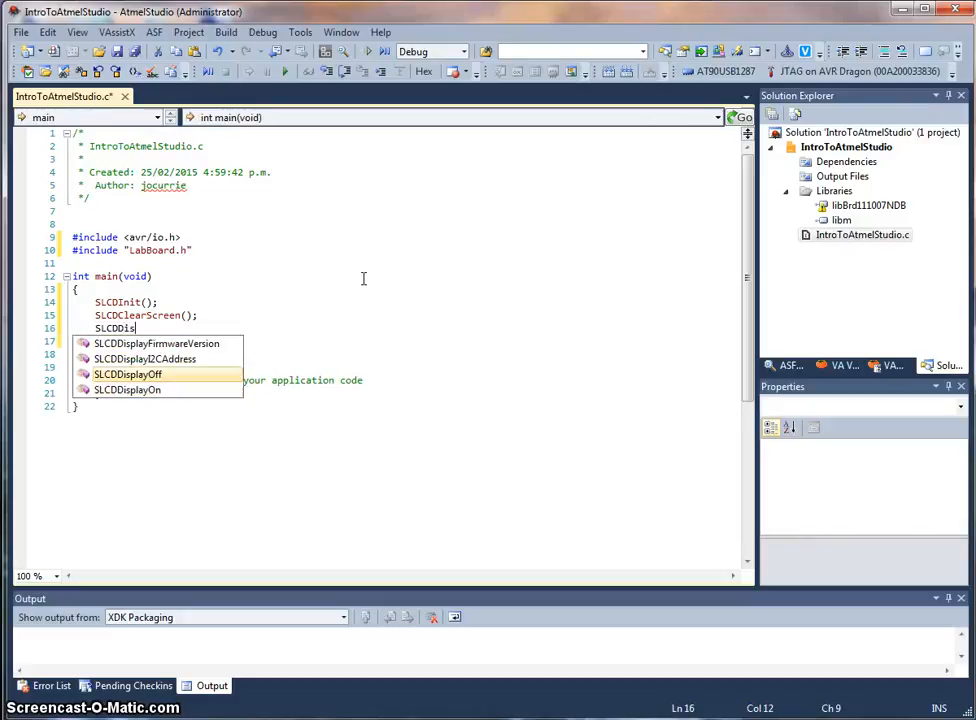
{"action": "key", "text": "Down"}
{"action": "key", "text": "Return"}
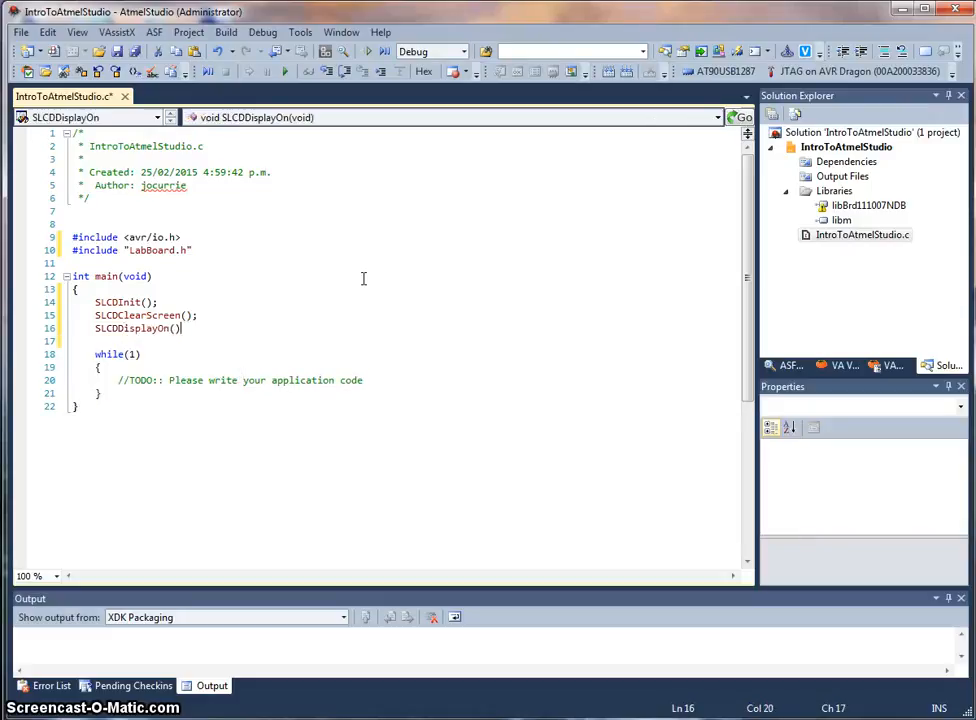
{"action": "type", "text": ";"}
{"action": "key", "text": "Return"}
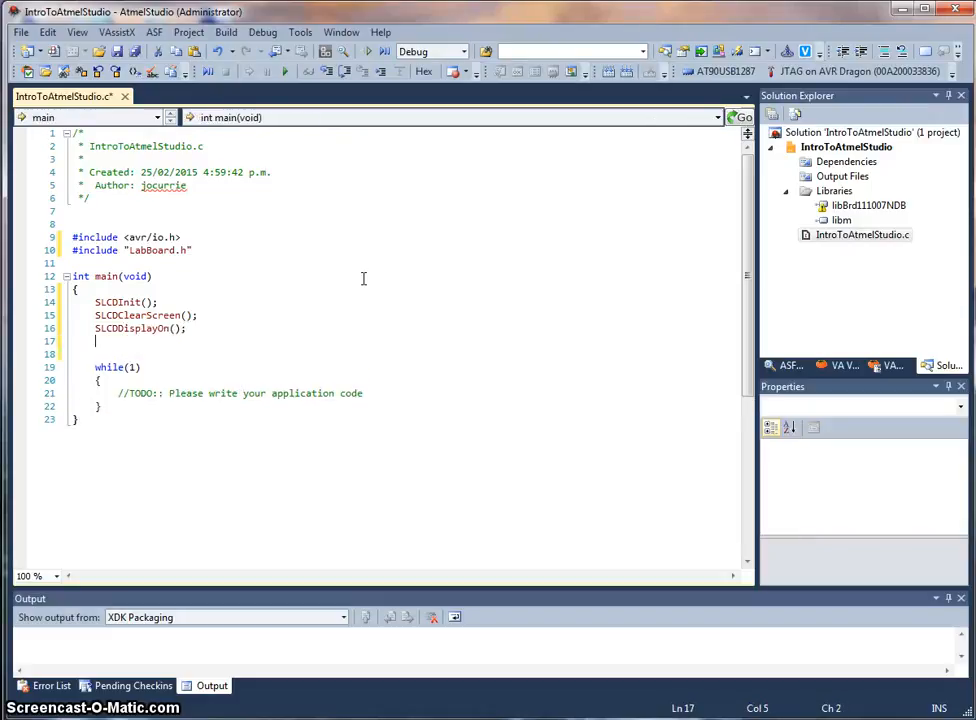
Step: Add the call SLCDWriteString("Hello, world."); after SLCDDisplayOn();
{"action": "type", "text": "SLCD"}
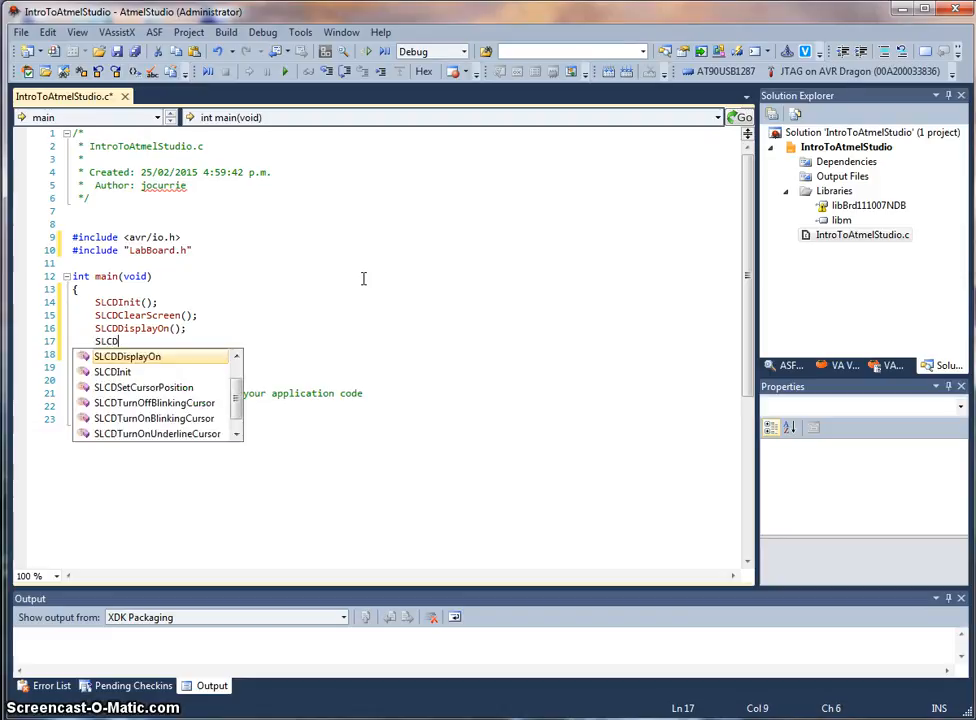
{"action": "type", "text": "WriteString(\"Hell"}
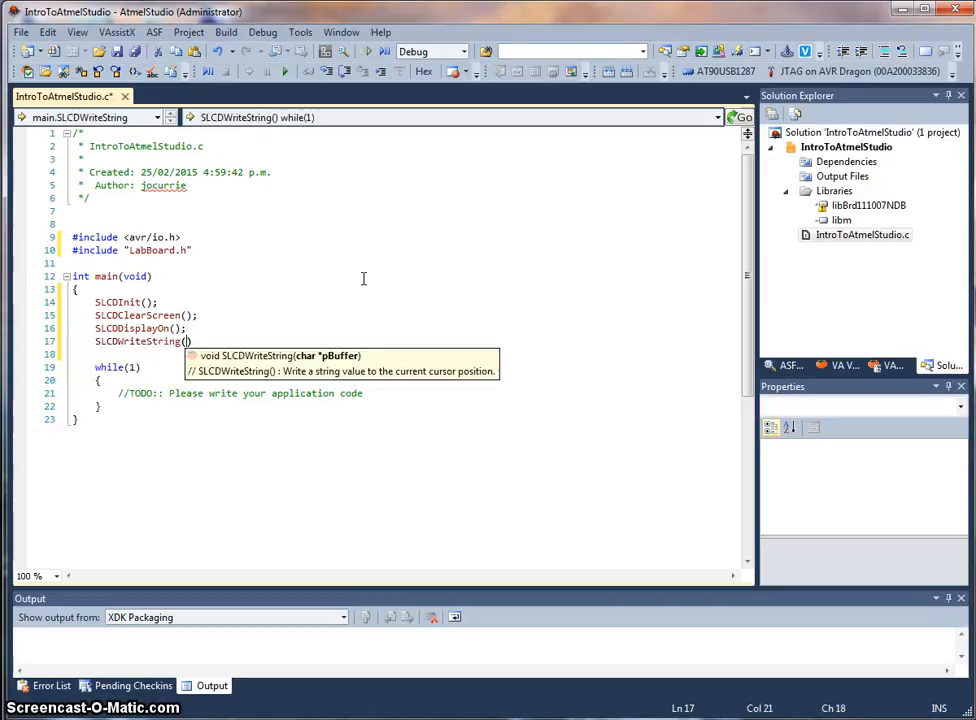
{"action": "type", "text": "o, world.\")"}
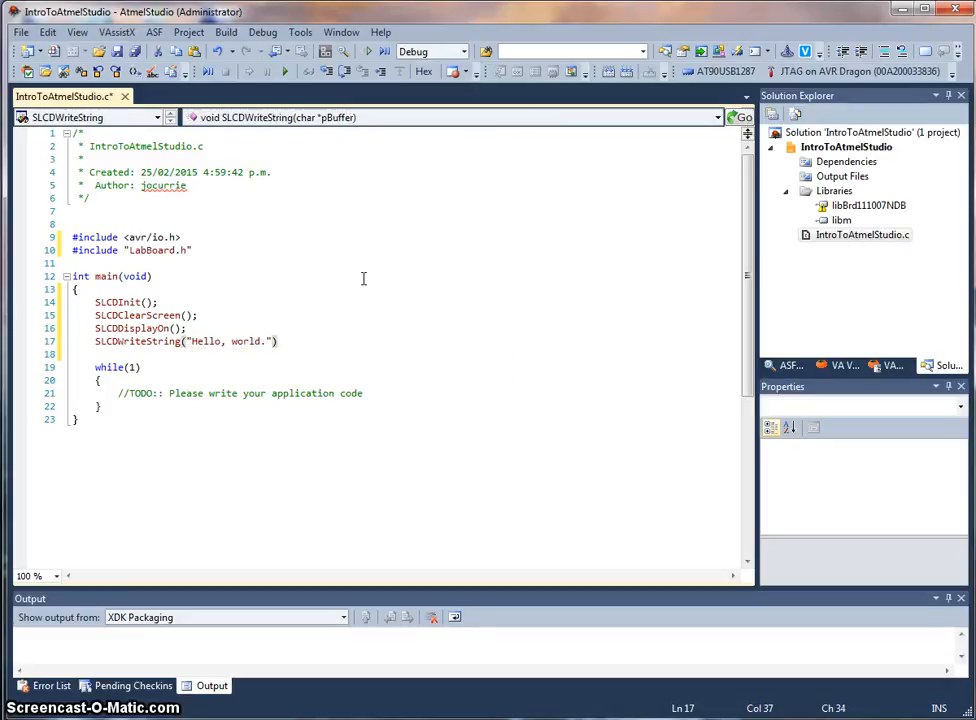
{"action": "type", "text": ";"}
Step: Save the source file and start debugging to build and load the program, enlarging the output pane
{"action": "key", "text": "ctrl+s"}
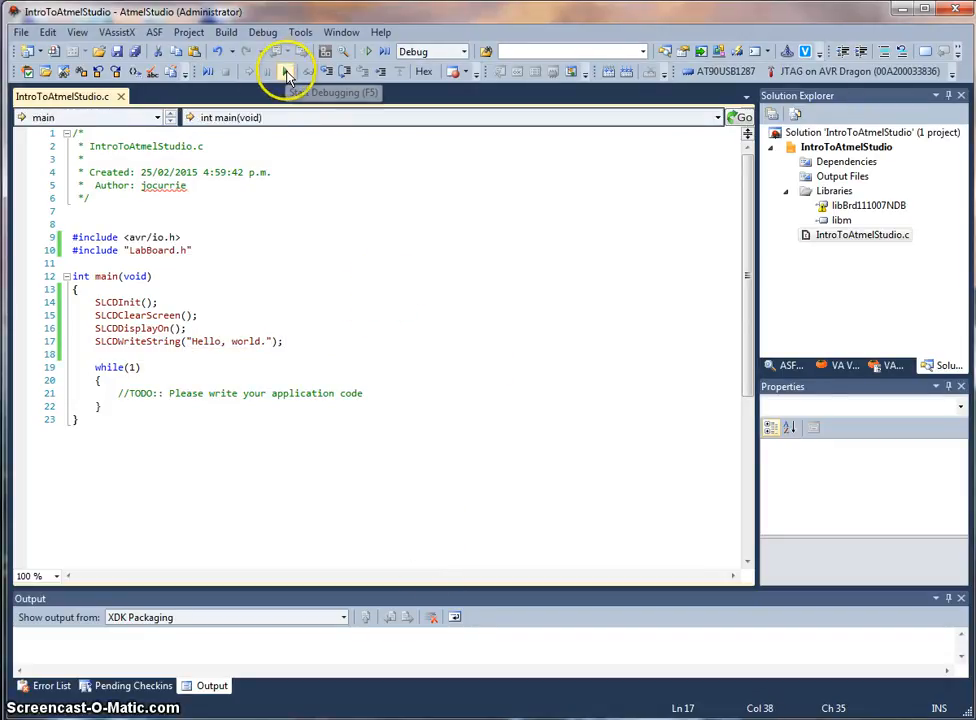
{"action": "left_click", "coordinate": [286, 73]}
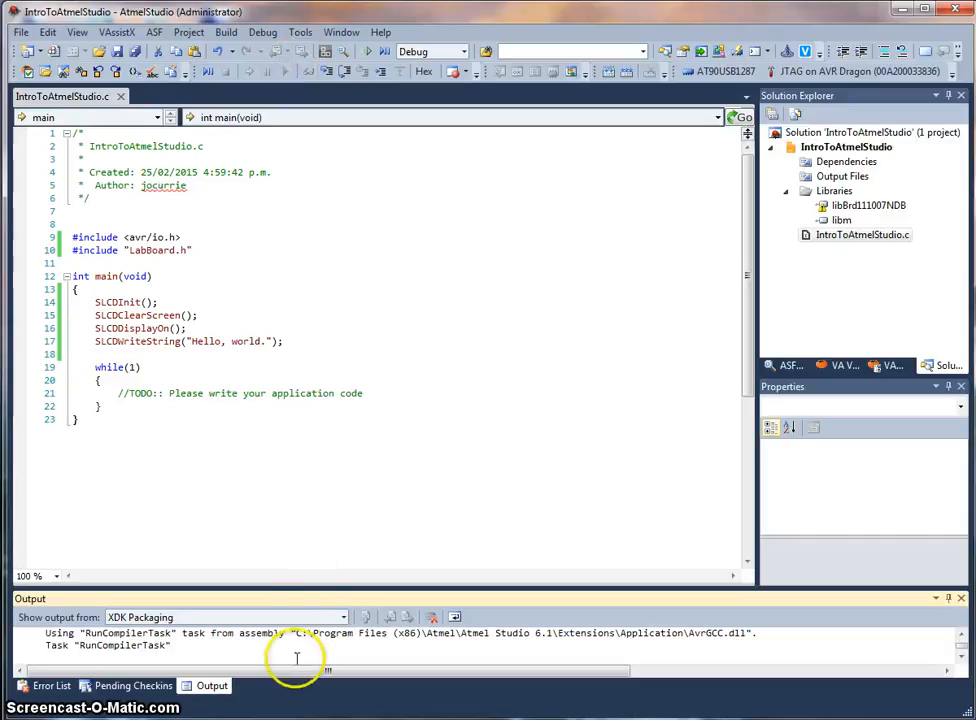
{"action": "left_click_drag", "start_coordinate": [305, 585], "coordinate": [303, 549]}
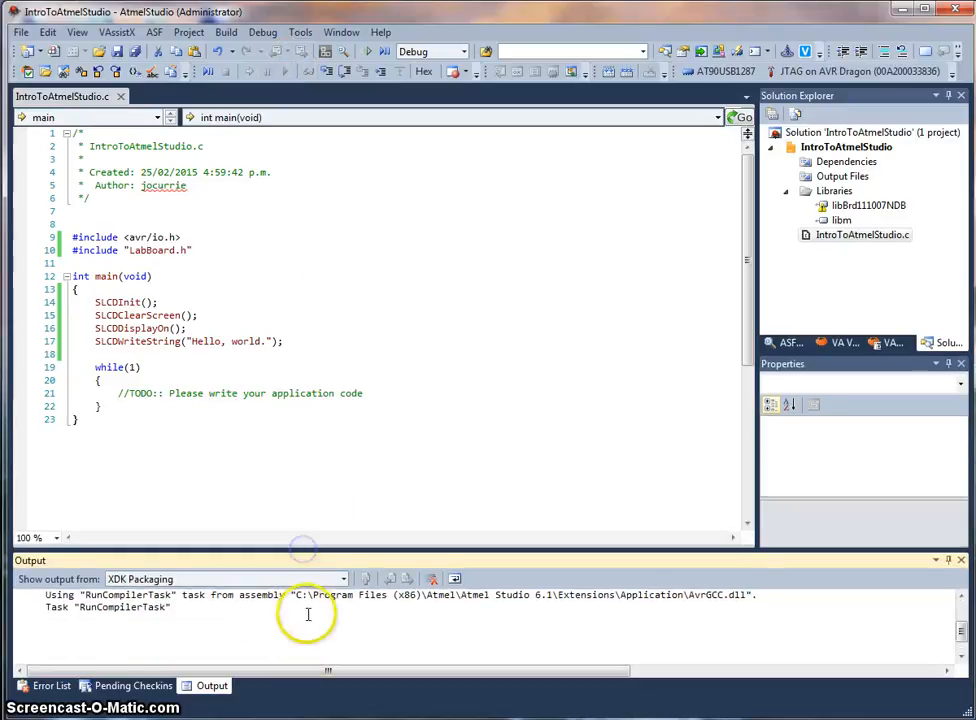